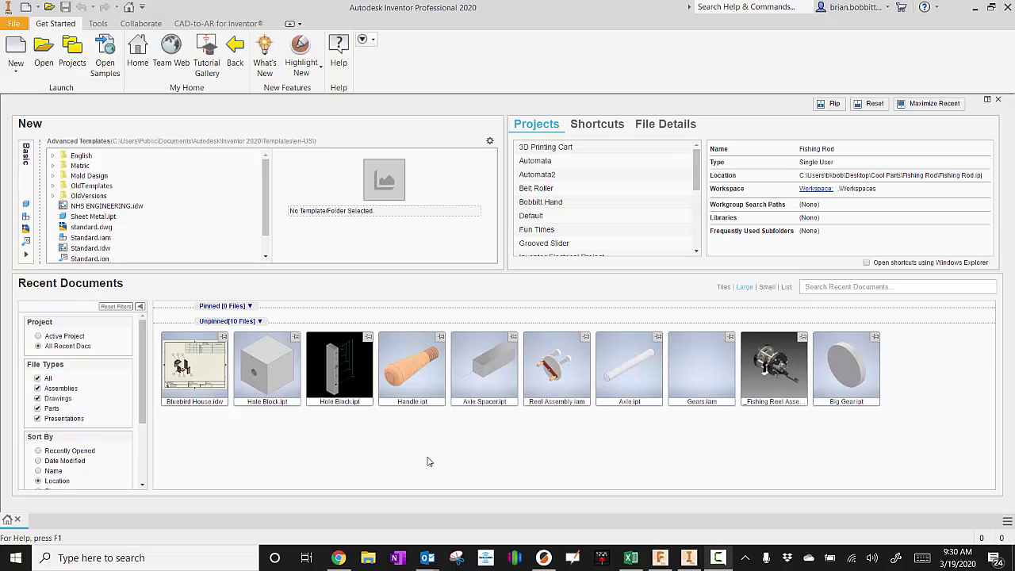
Step: Create Presentation1 from the Standard.ipn template in the Presentation section
{"action": "left_click", "coordinate": [16, 48]}
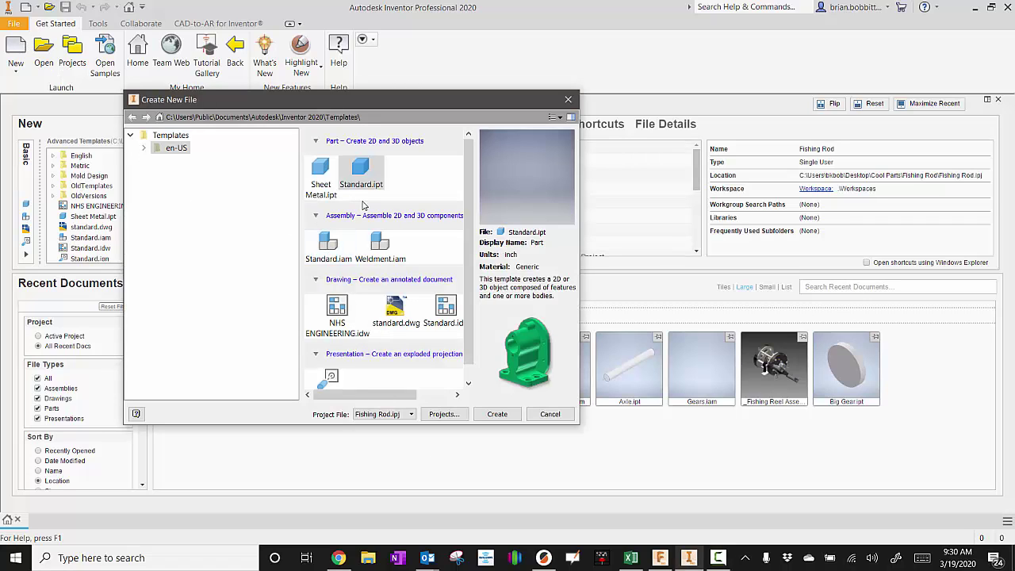
{"action": "scroll", "coordinate": [387, 286], "scroll_direction": "down", "scroll_amount": 1}
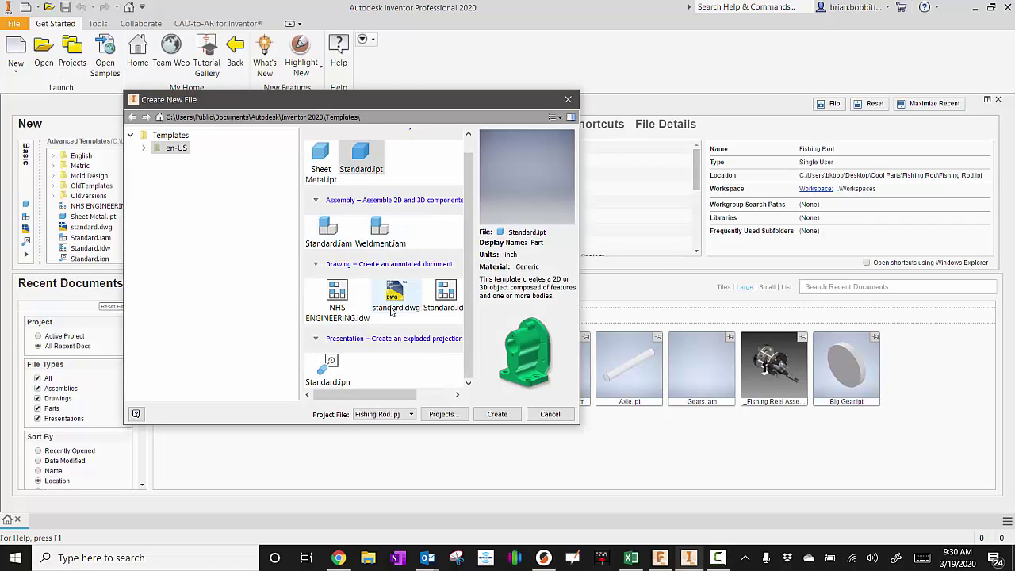
{"action": "double_click", "coordinate": [334, 384]}
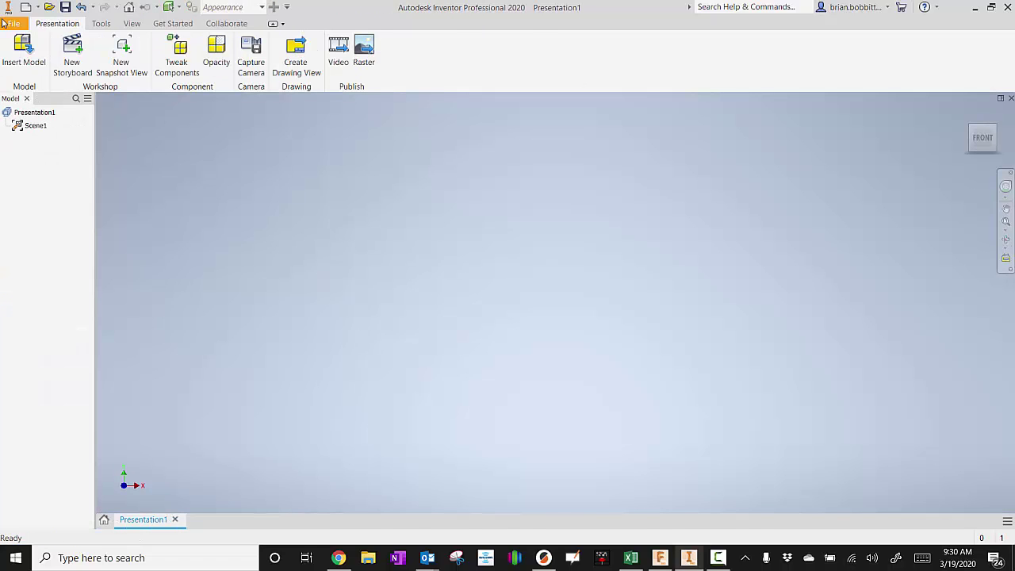
Step: Insert BlueJay Assembly from Cool Parts > Birdhouses > BlueJay into the presentation
{"action": "left_click", "coordinate": [22, 47]}
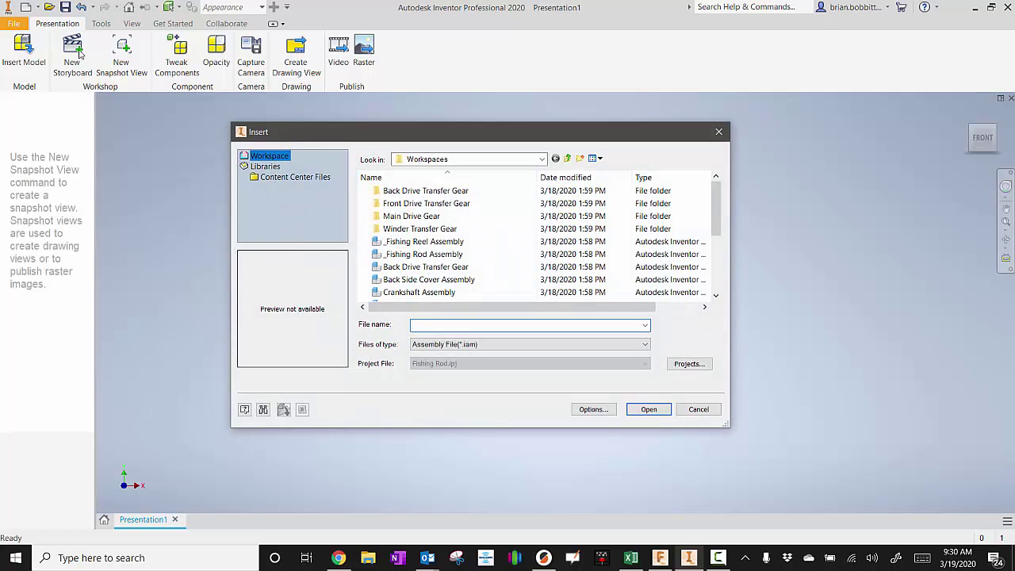
{"action": "left_click", "coordinate": [542, 160]}
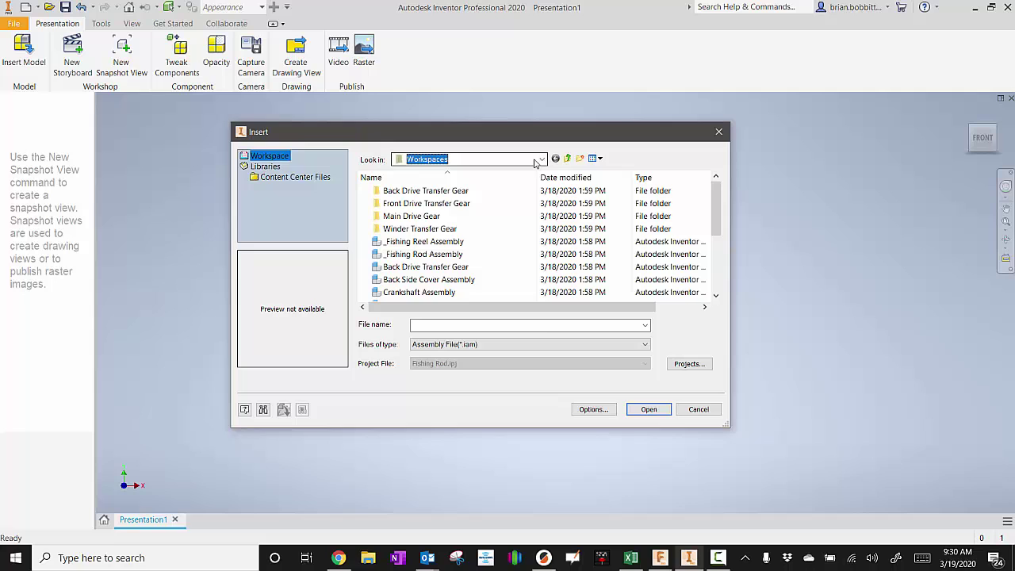
{"action": "left_click", "coordinate": [542, 159]}
{"action": "scroll", "coordinate": [448, 250], "scroll_direction": "up", "scroll_amount": 2}
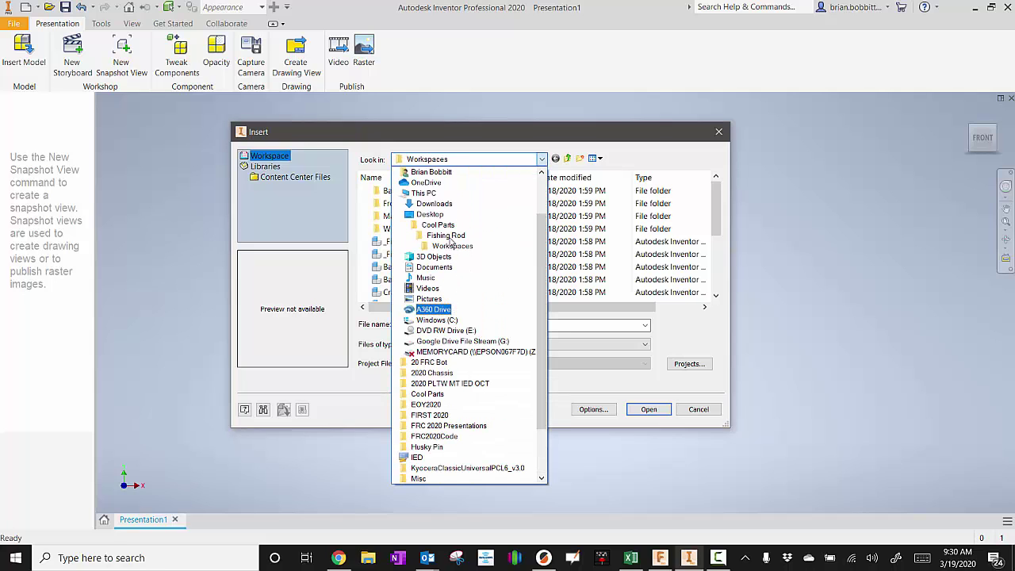
{"action": "left_click", "coordinate": [442, 229]}
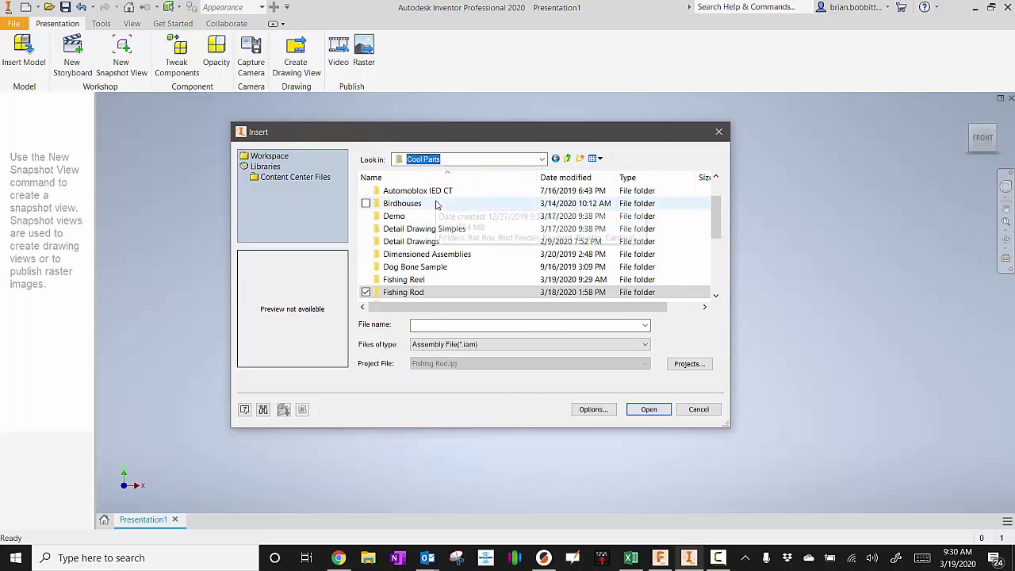
{"action": "double_click", "coordinate": [439, 204]}
{"action": "double_click", "coordinate": [397, 230]}
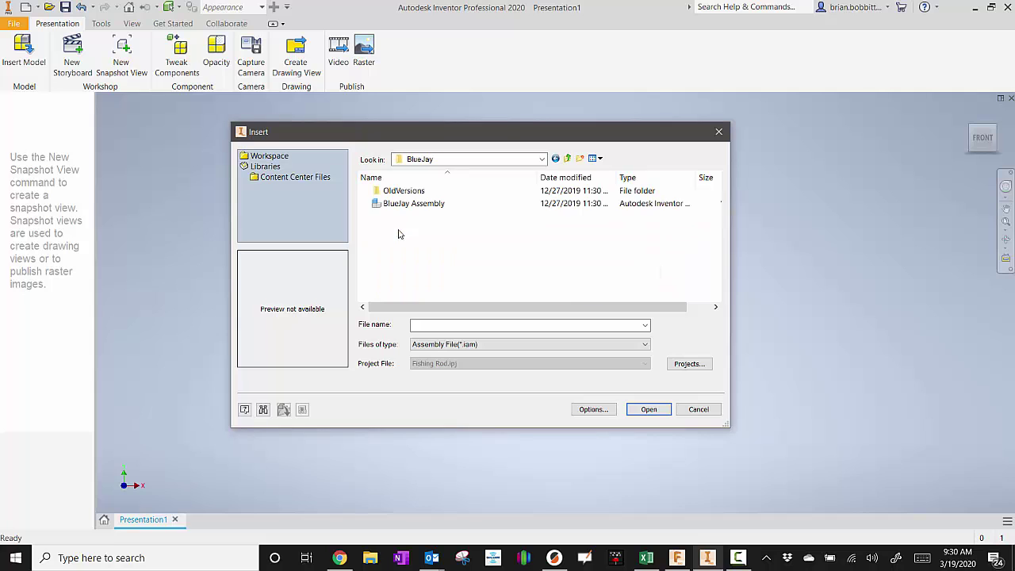
{"action": "left_click", "coordinate": [405, 208]}
{"action": "double_click", "coordinate": [406, 208]}
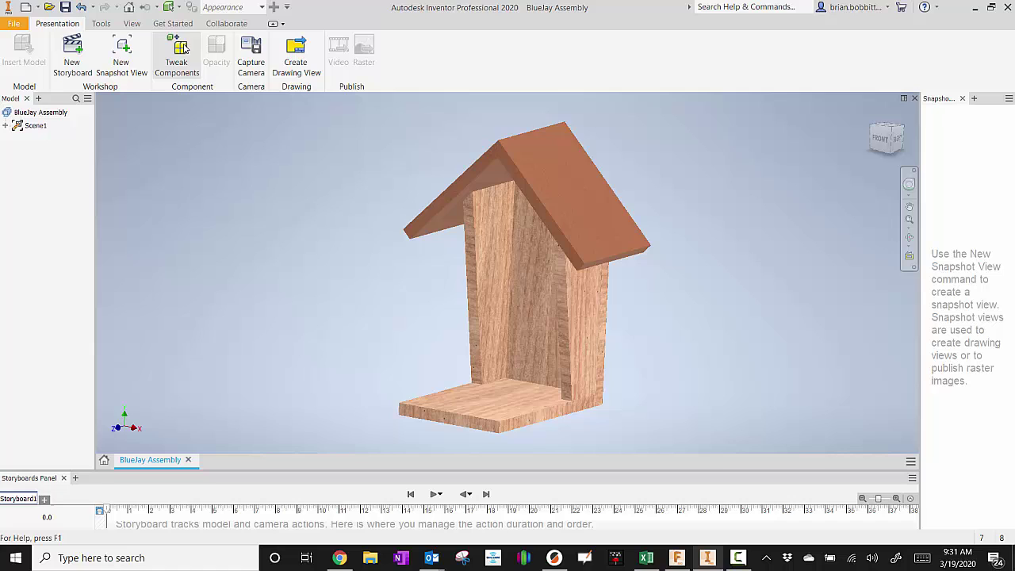
Step: Tweak the right roof panel up and away from the birdhouse walls
{"action": "left_click", "coordinate": [184, 48]}
{"action": "left_click", "coordinate": [546, 175]}
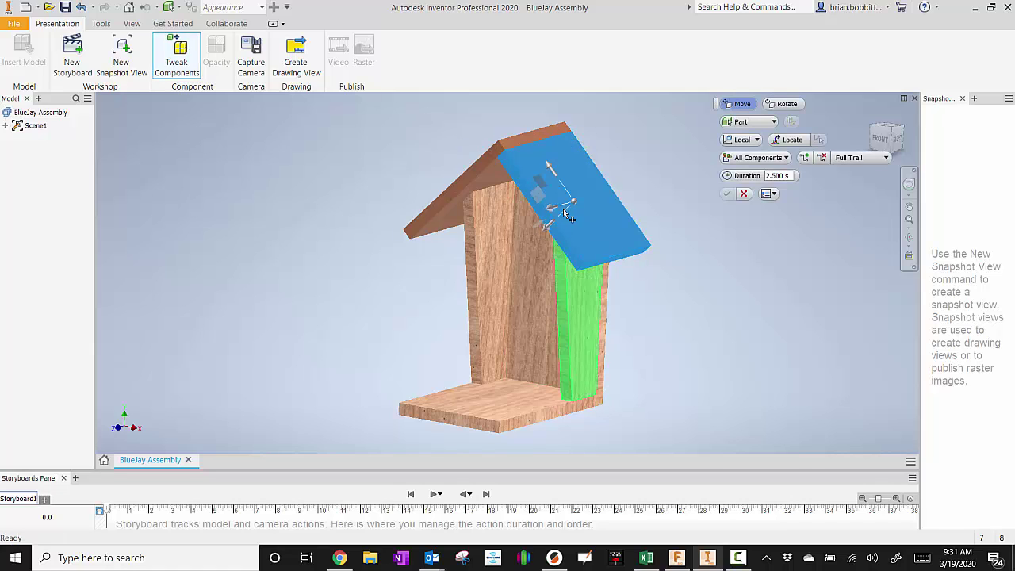
{"action": "left_click_drag", "start_coordinate": [561, 234], "coordinate": [611, 182]}
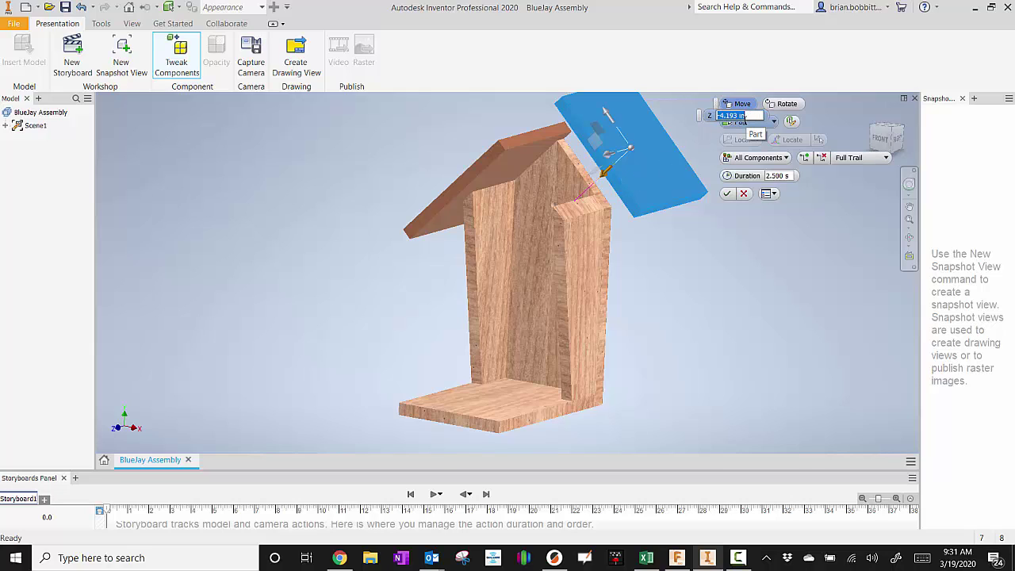
{"action": "key", "text": "Return"}
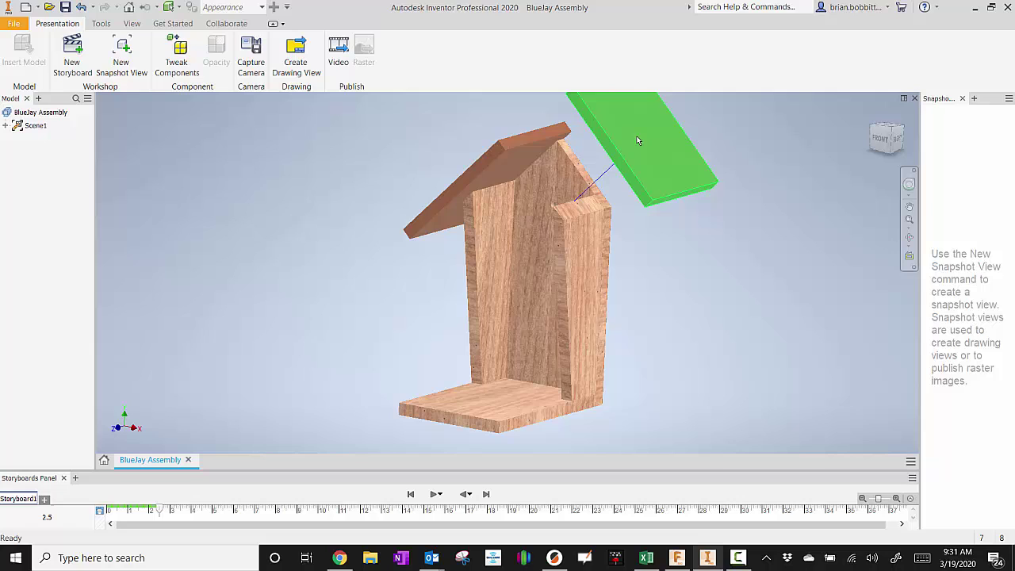
Step: Tweak the left roof panel up and left by -5 along Z
{"action": "left_click", "coordinate": [497, 166]}
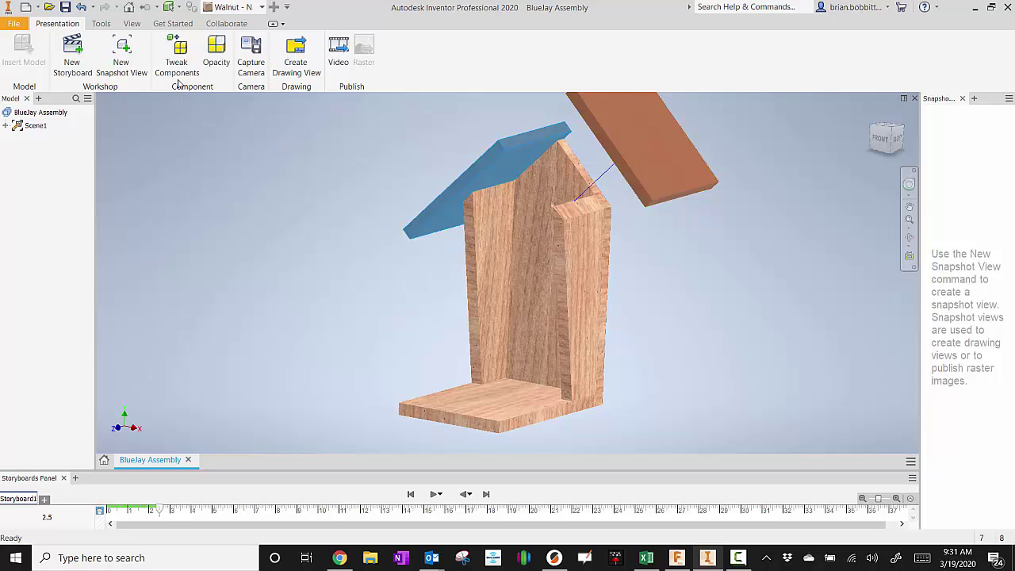
{"action": "key", "text": "t"}
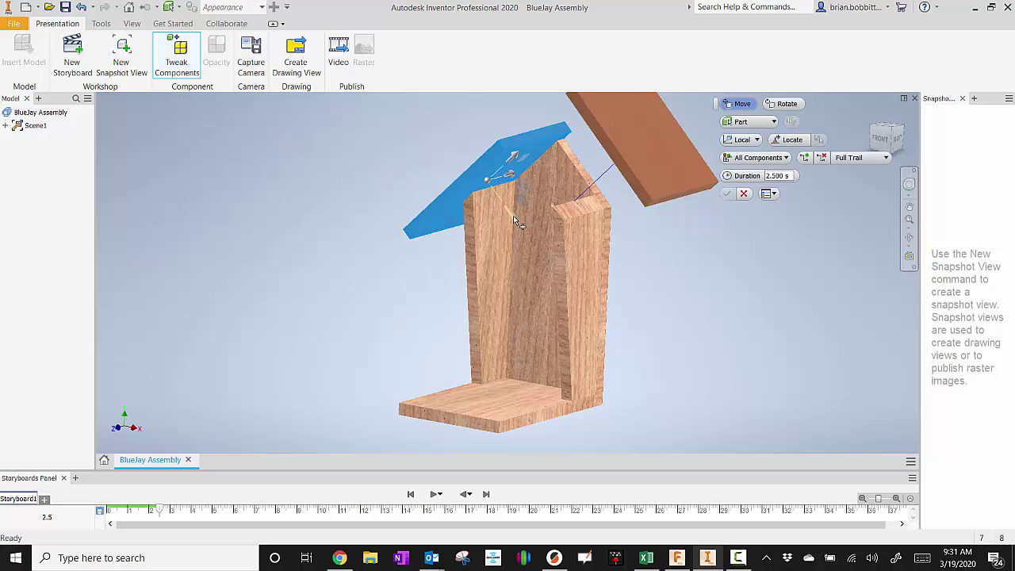
{"action": "left_click_drag", "start_coordinate": [512, 219], "coordinate": [465, 179]}
{"action": "type", "text": "-5"}
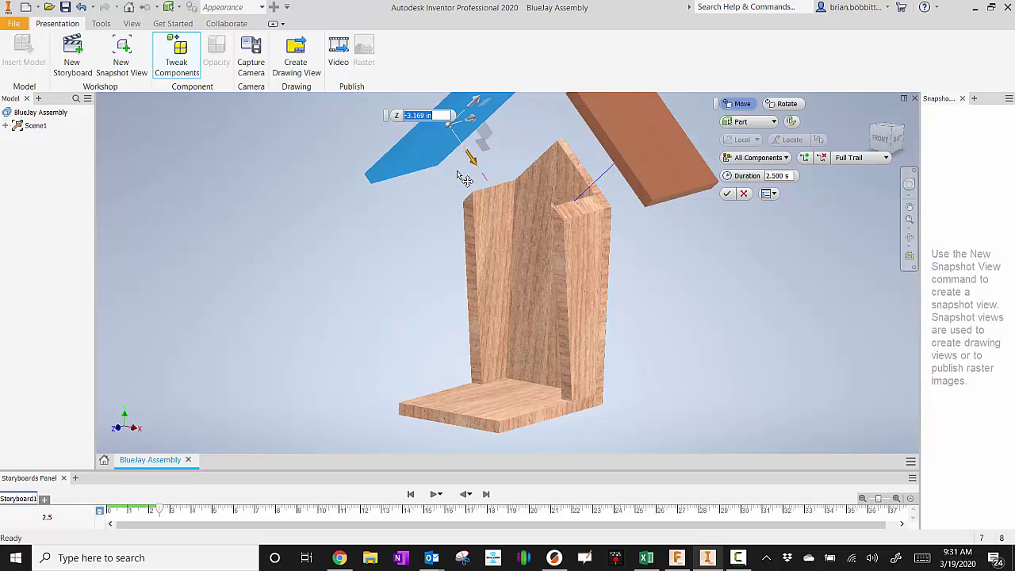
{"action": "key", "text": "Return"}
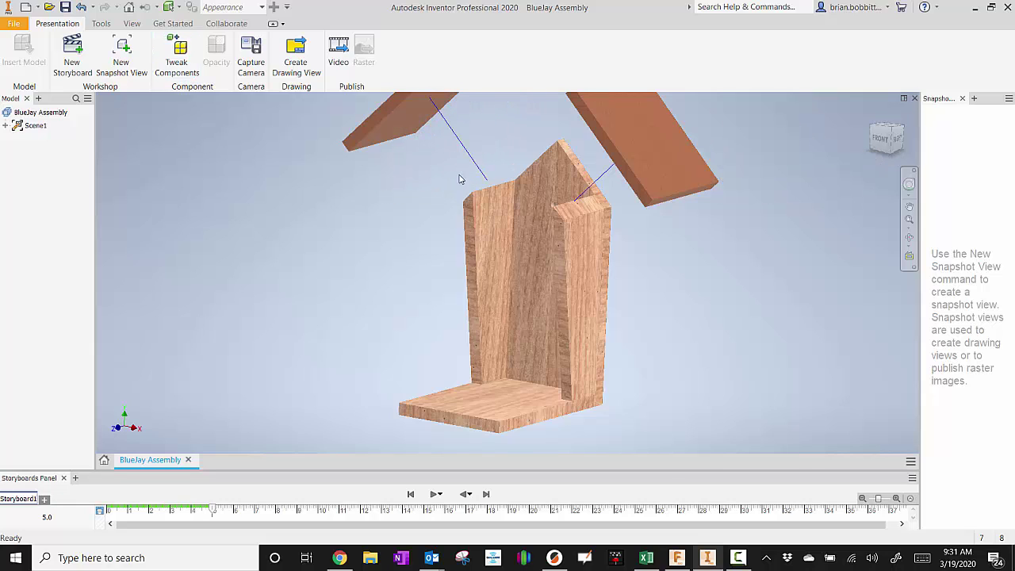
Step: Tweak the floor board downward below the walls and fit the exploded birdhouse in view
{"action": "left_click", "coordinate": [507, 405]}
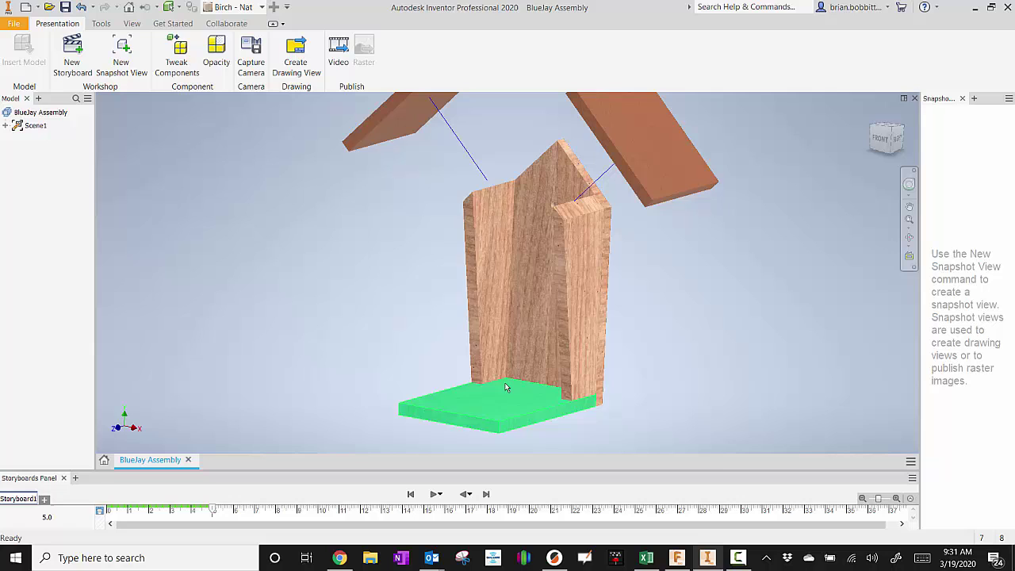
{"action": "left_click", "coordinate": [171, 60]}
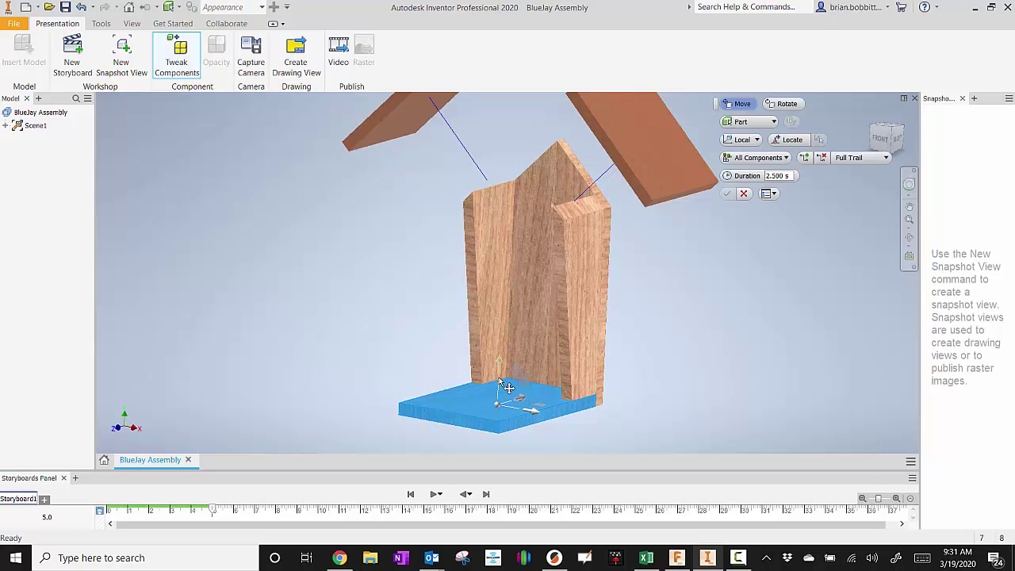
{"action": "left_click_drag", "start_coordinate": [508, 386], "coordinate": [502, 407]}
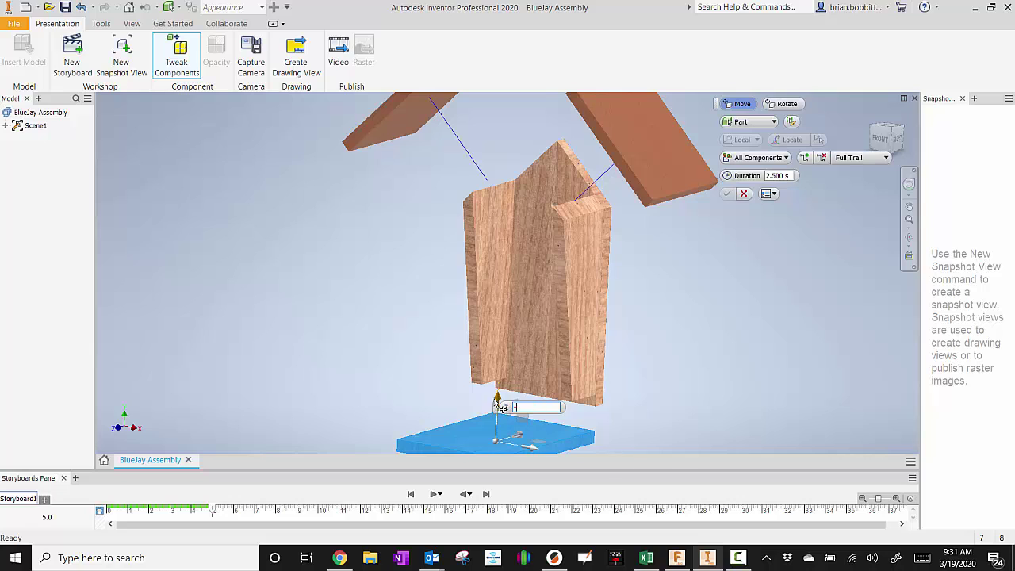
{"action": "key", "text": "Escape"}
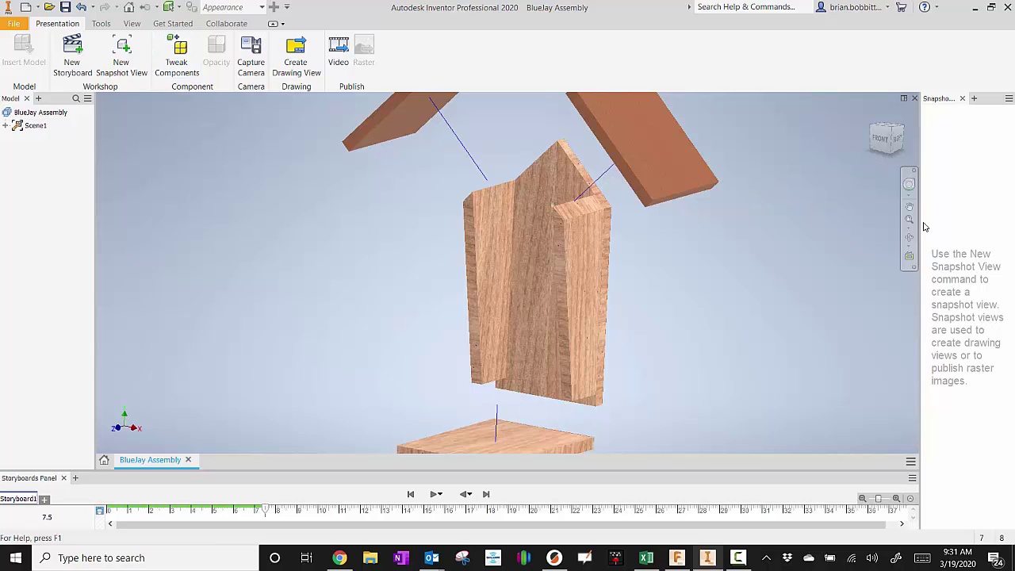
{"action": "left_click", "coordinate": [910, 222]}
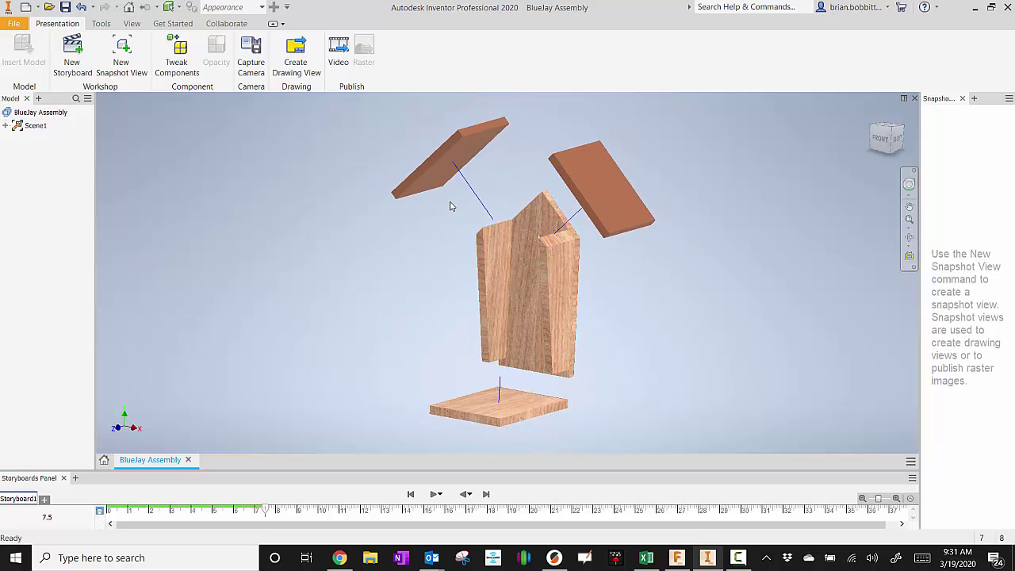
Step: Tweak the left side board outward to the left
{"action": "left_click", "coordinate": [486, 271]}
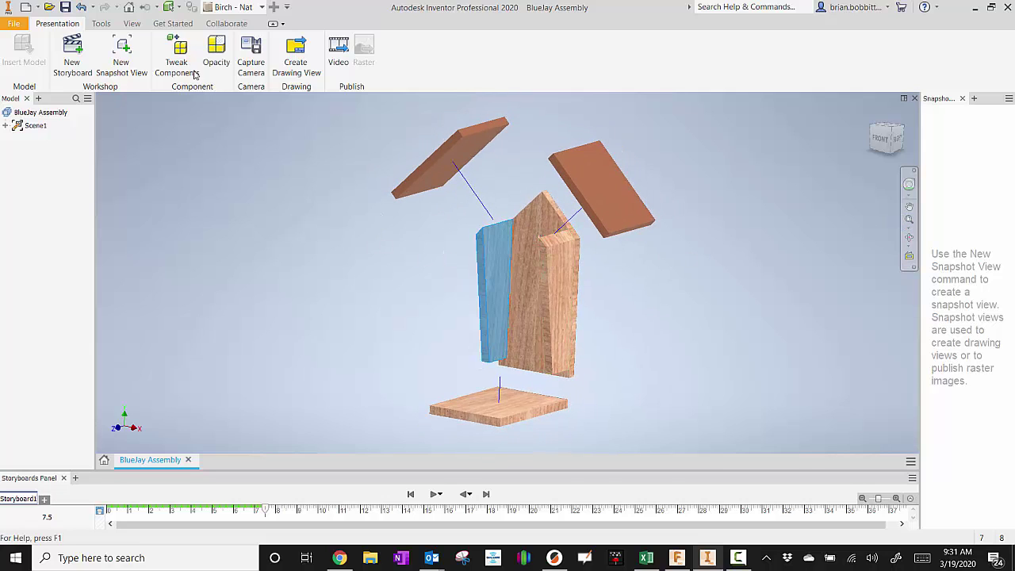
{"action": "left_click", "coordinate": [178, 53]}
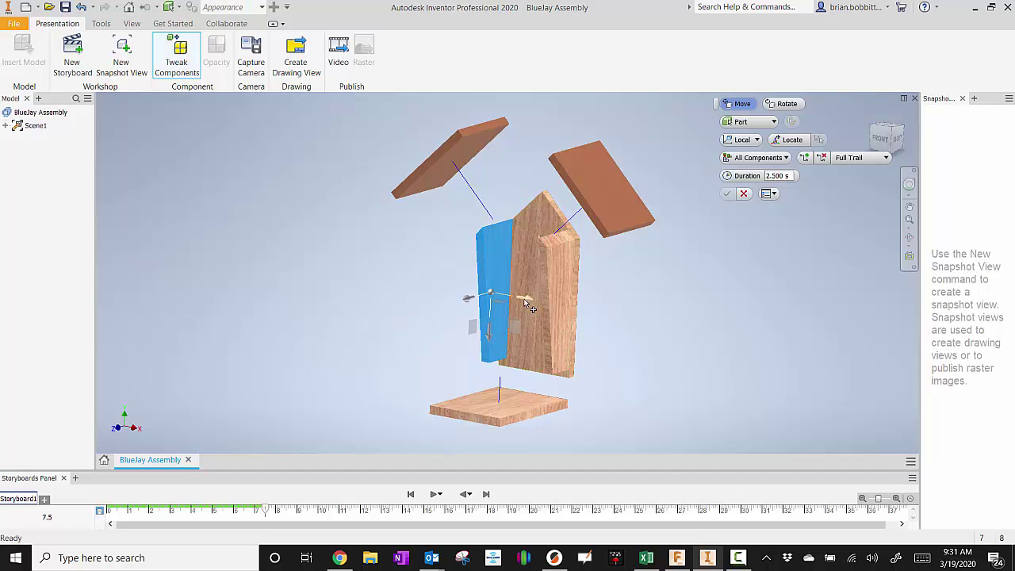
{"action": "left_click_drag", "start_coordinate": [526, 305], "coordinate": [486, 295]}
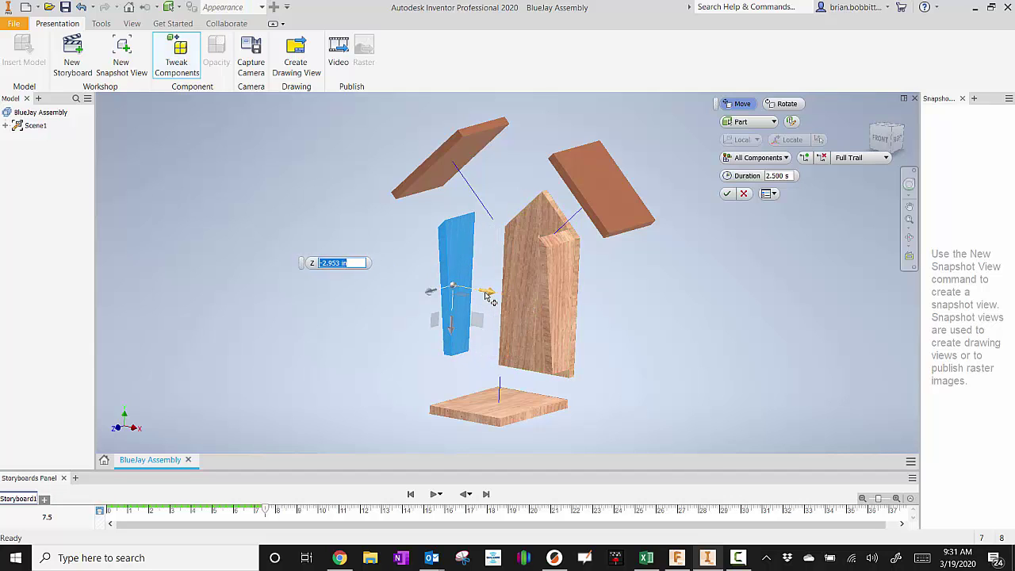
{"action": "key", "text": "Return"}
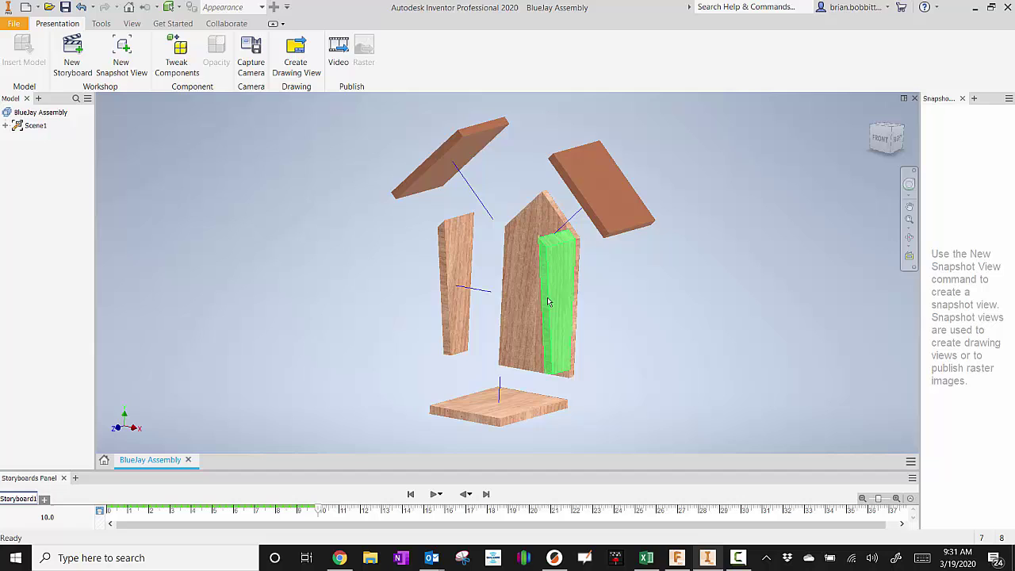
Step: Tweak the right side board outward to the right
{"action": "left_click", "coordinate": [556, 299]}
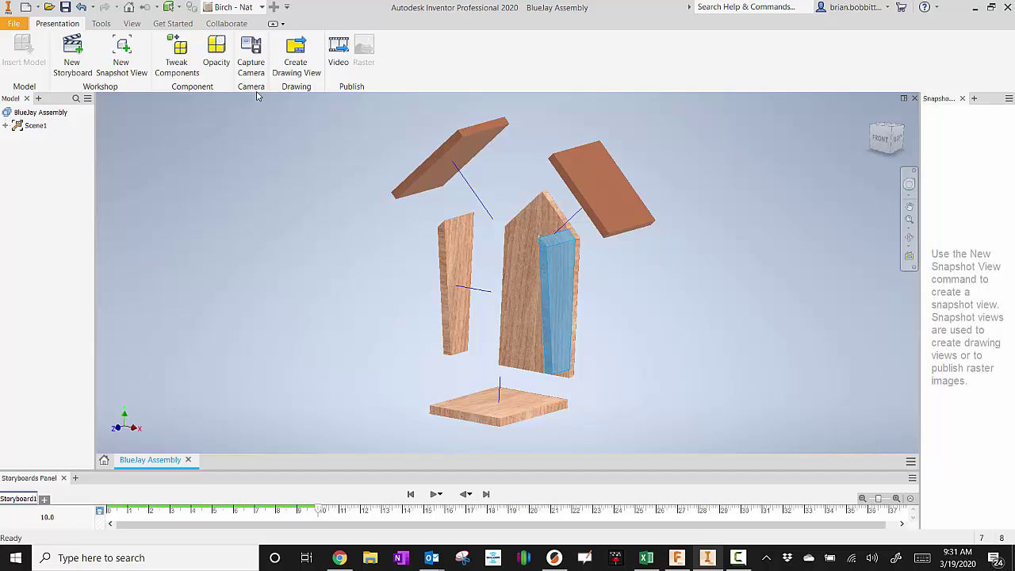
{"action": "left_click", "coordinate": [195, 52]}
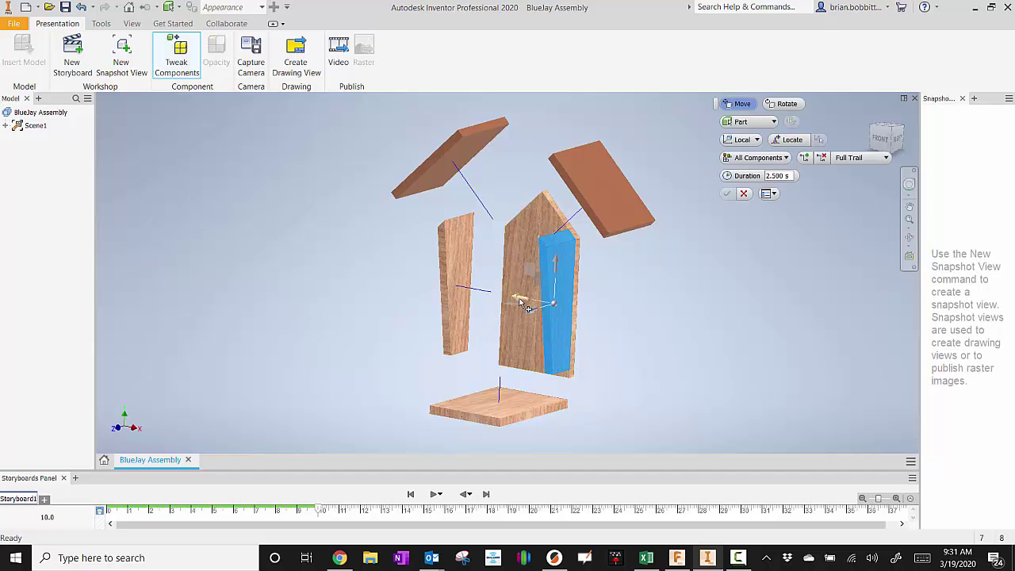
{"action": "left_click_drag", "start_coordinate": [523, 307], "coordinate": [562, 314]}
{"action": "key", "text": "Escape"}
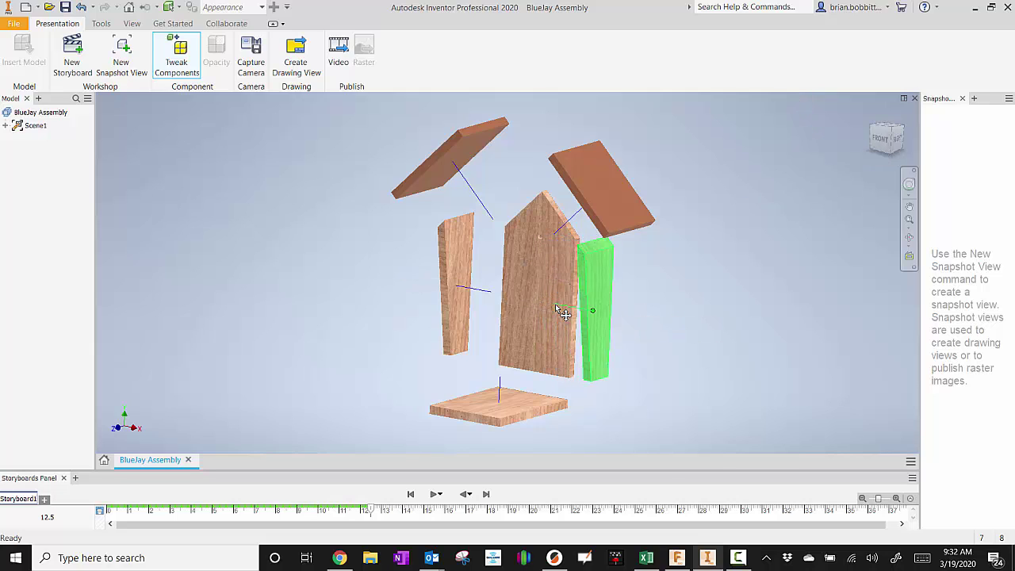
{"action": "left_click", "coordinate": [909, 237]}
Step: Orbit the exploded birdhouse to a better angle and capture it as snapshot View1
{"action": "left_click_drag", "start_coordinate": [654, 292], "coordinate": [603, 300]}
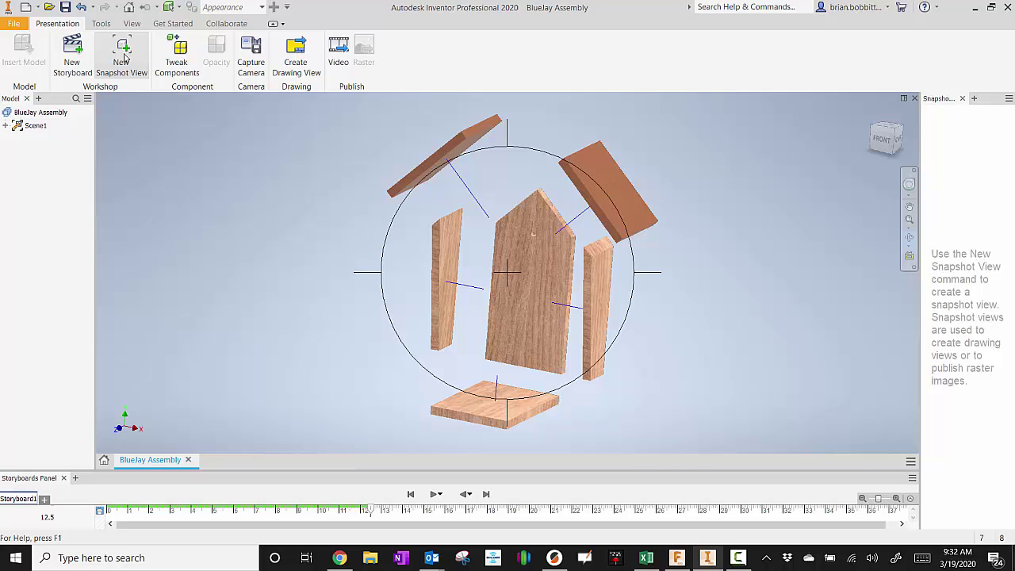
{"action": "left_click", "coordinate": [123, 56]}
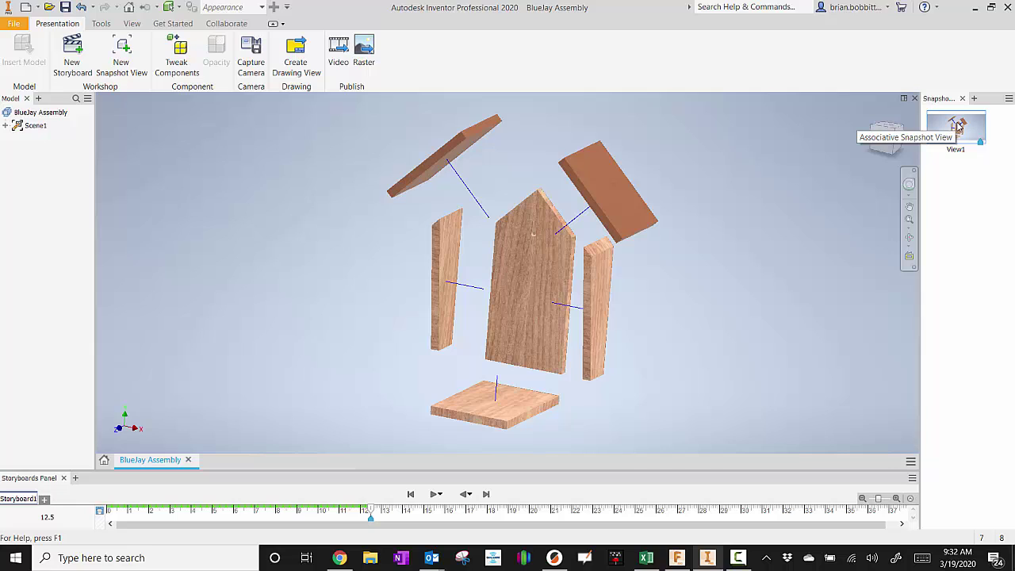
{"action": "left_click", "coordinate": [14, 24]}
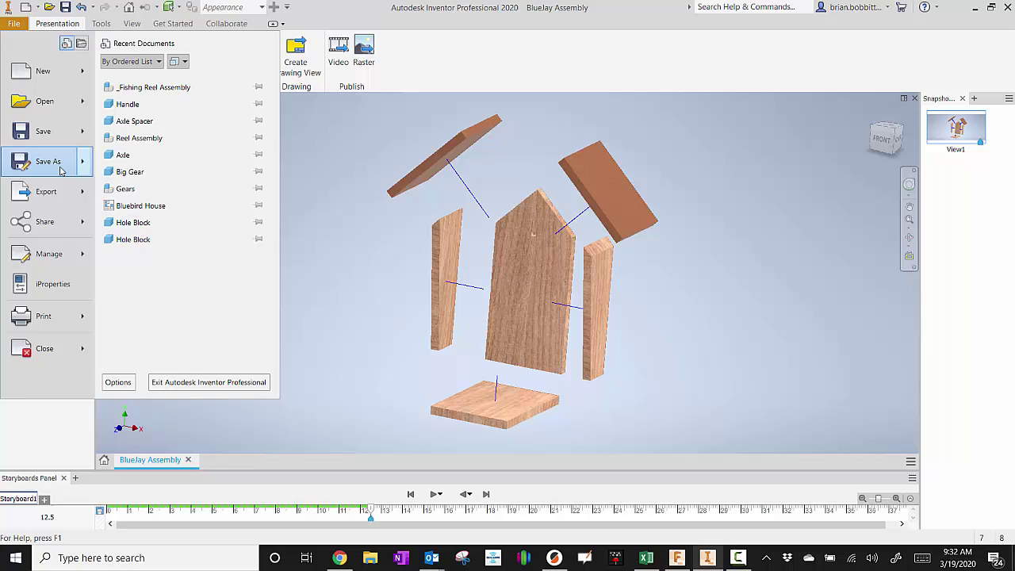
Step: Start Save As and set the save location to the Cool Parts BlueJay folder
{"action": "left_click", "coordinate": [61, 166]}
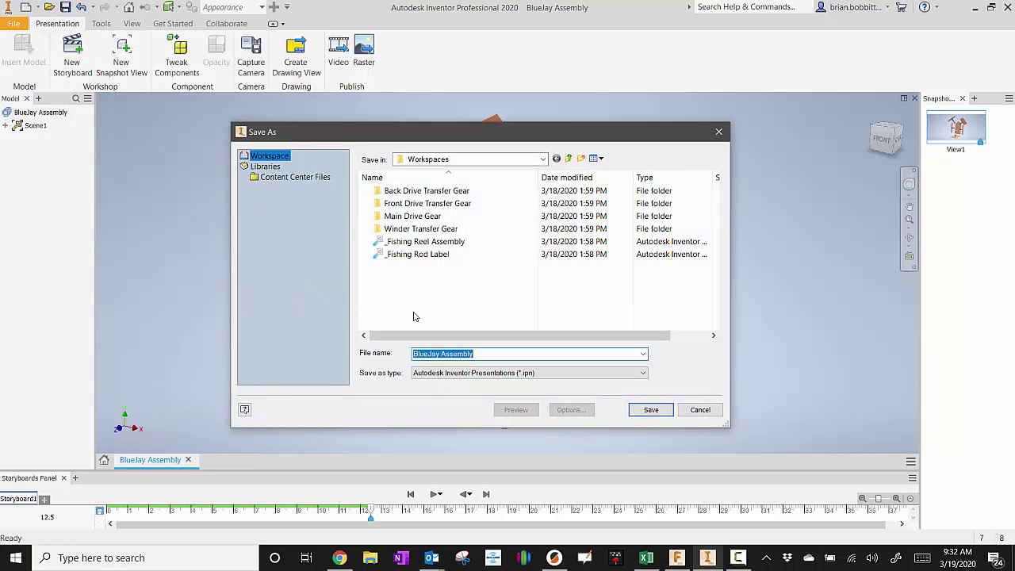
{"action": "left_click", "coordinate": [543, 159]}
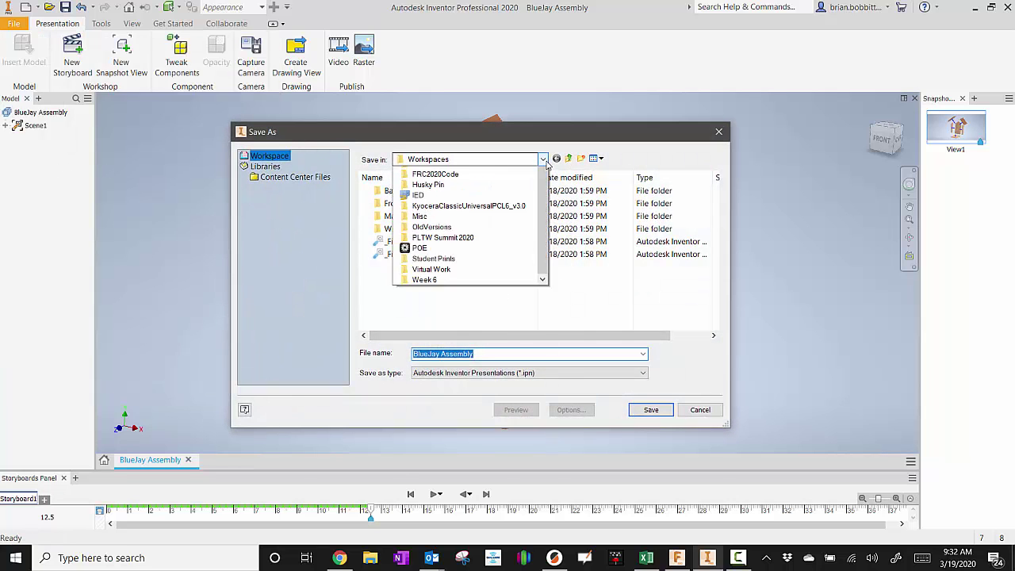
{"action": "scroll", "coordinate": [444, 198], "scroll_direction": "up", "scroll_amount": 3}
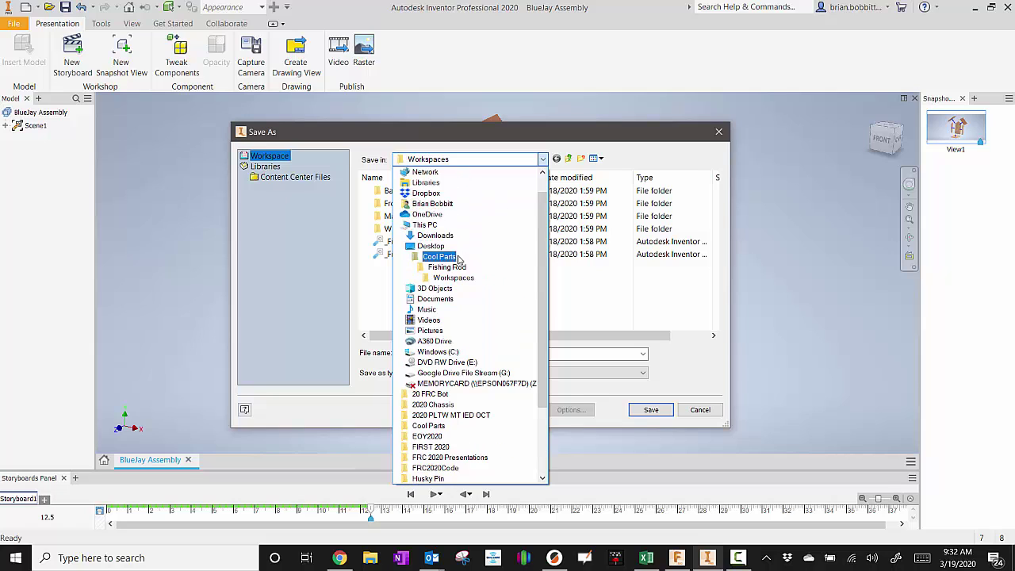
{"action": "left_click", "coordinate": [441, 257]}
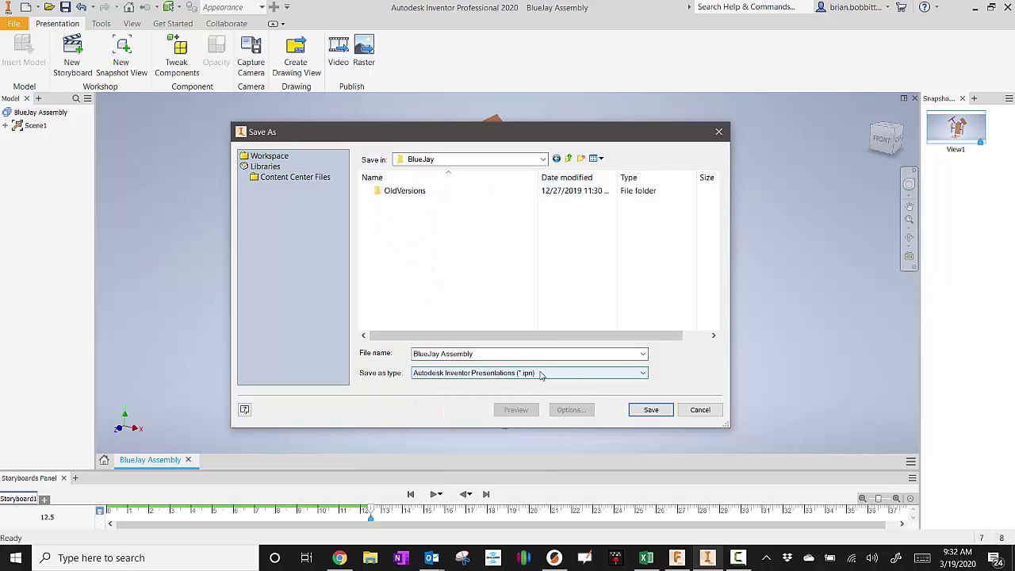
Step: Save as BlueJay Assembly.ipn, rewind the storyboard to 0.0 and play the animation
{"action": "left_click", "coordinate": [635, 409]}
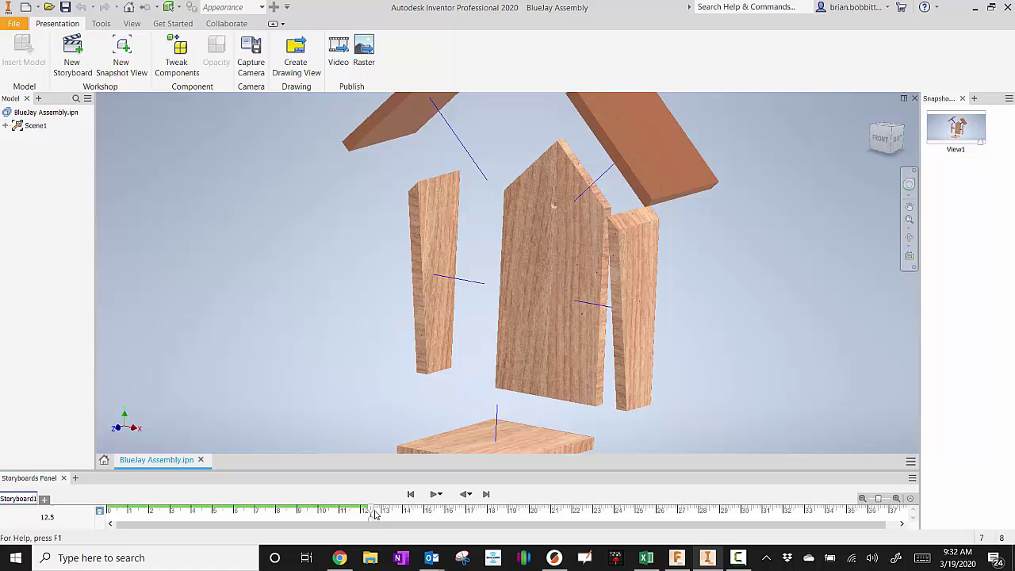
{"action": "left_click_drag", "start_coordinate": [371, 512], "coordinate": [98, 508]}
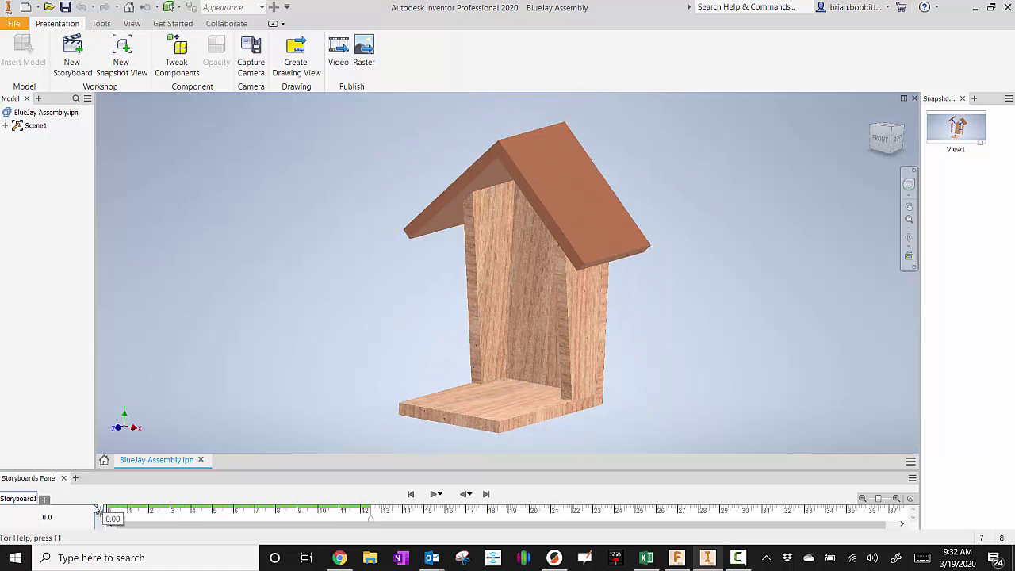
{"action": "left_click", "coordinate": [435, 494]}
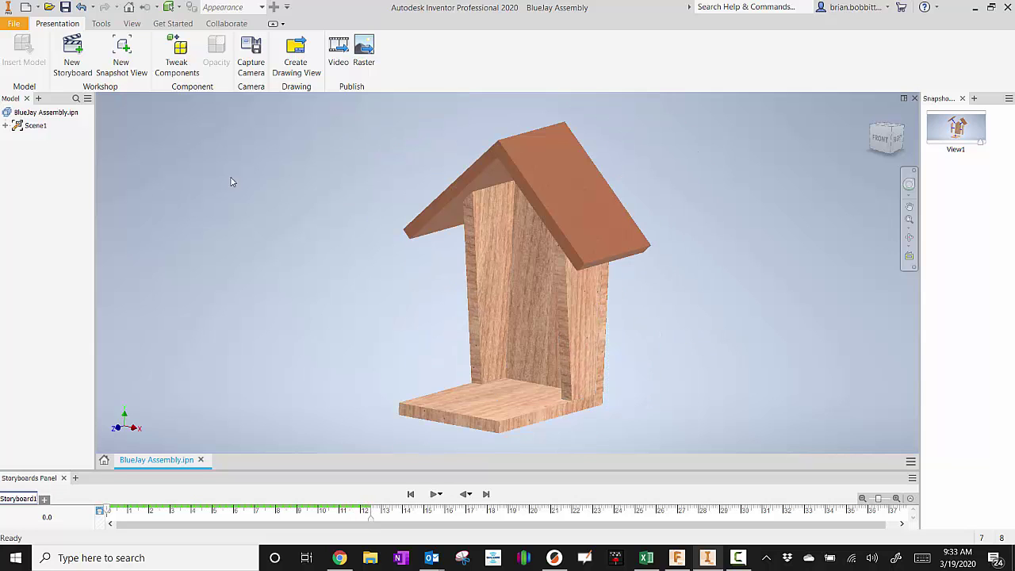
Step: Create Drawing1 from the NHS ENGINEERING.idw template, entering PLTW as the class period
{"action": "left_click", "coordinate": [26, 7]}
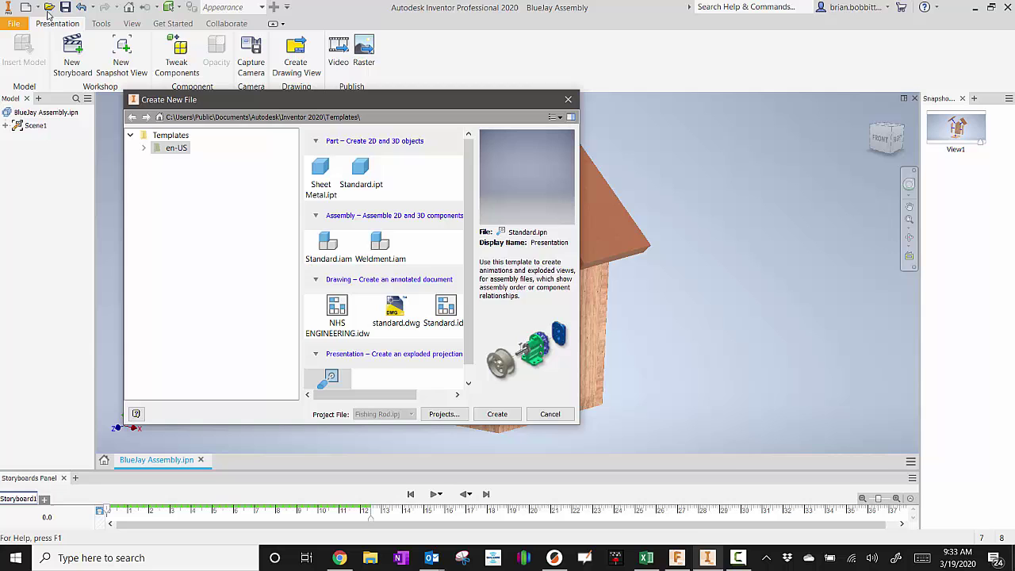
{"action": "double_click", "coordinate": [346, 318]}
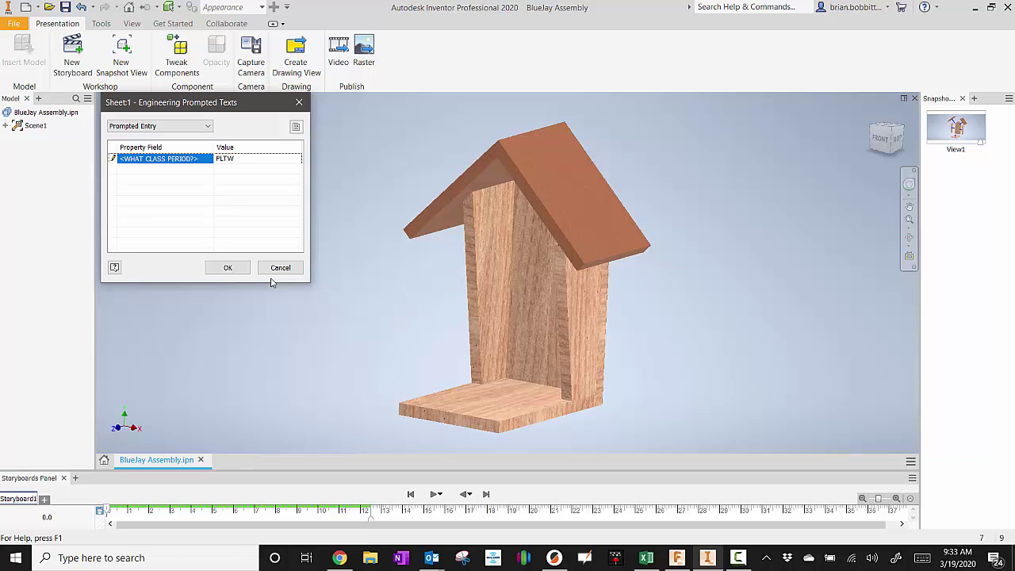
{"action": "type", "text": "PLTW"}
{"action": "left_click", "coordinate": [228, 267]}
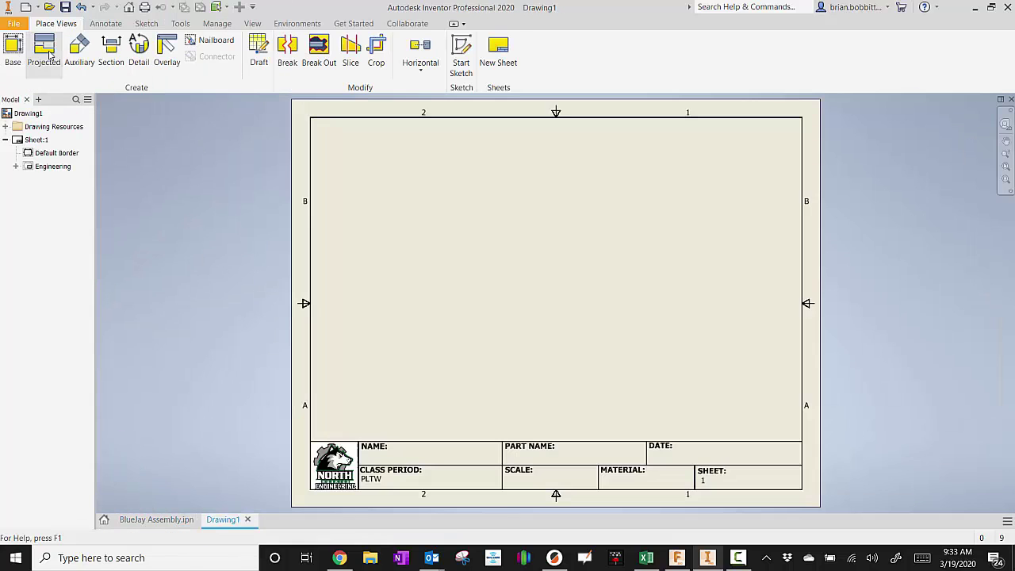
Step: Place the exploded BlueJay presentation as a base view at 0.12 : 1 with Show Trails off
{"action": "left_click", "coordinate": [21, 50]}
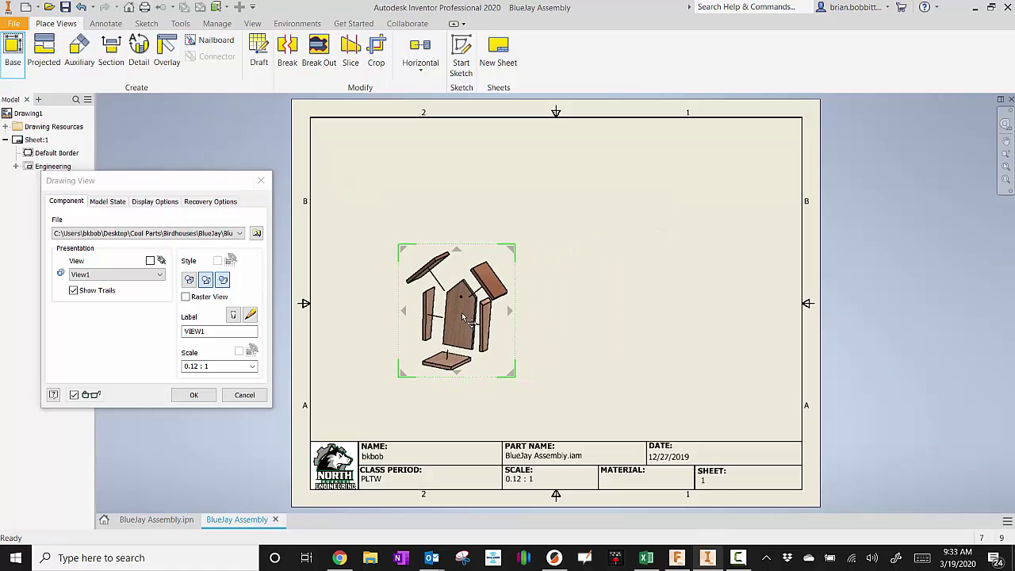
{"action": "left_click", "coordinate": [449, 323]}
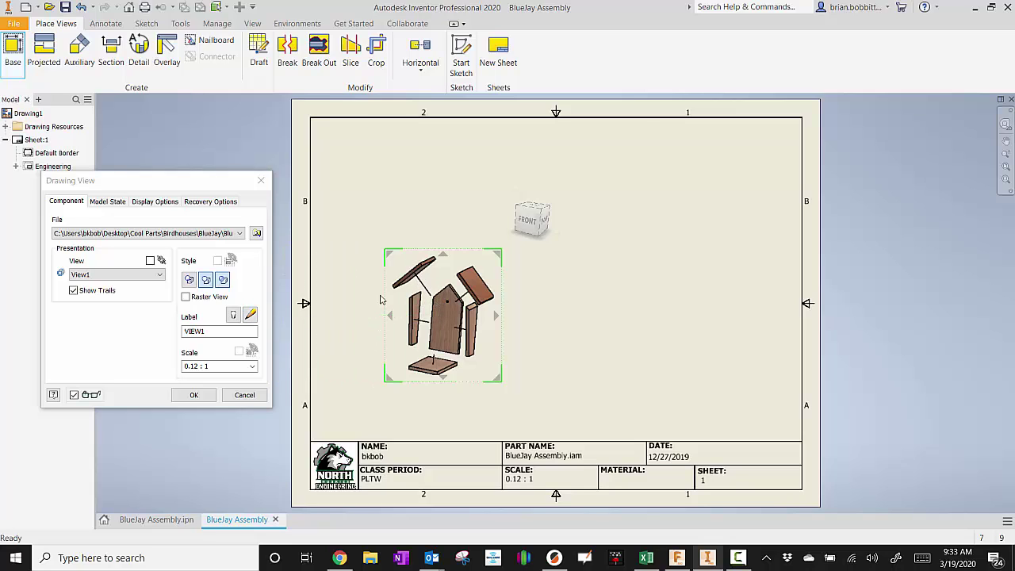
{"action": "left_click", "coordinate": [74, 291]}
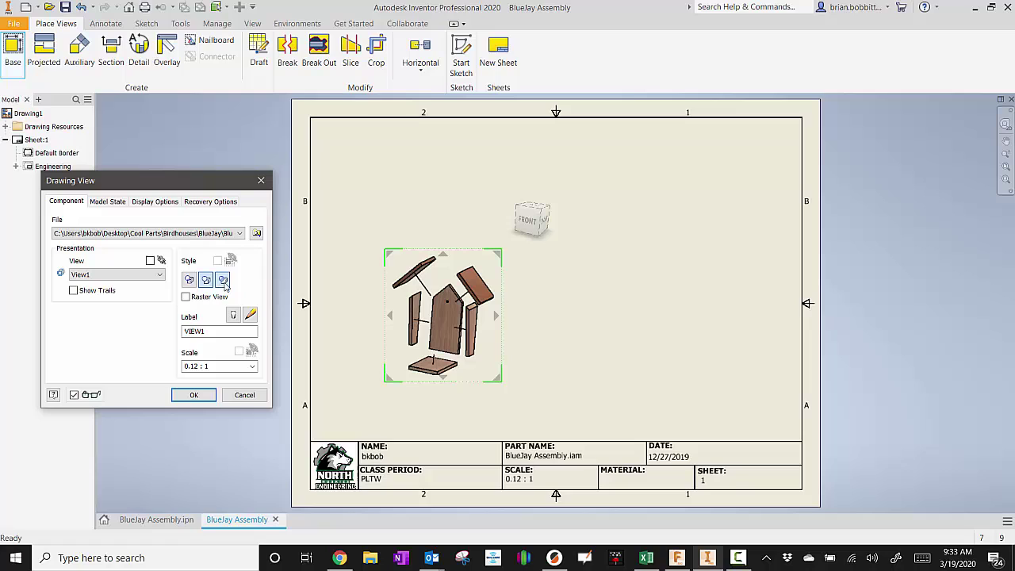
{"action": "left_click", "coordinate": [194, 395]}
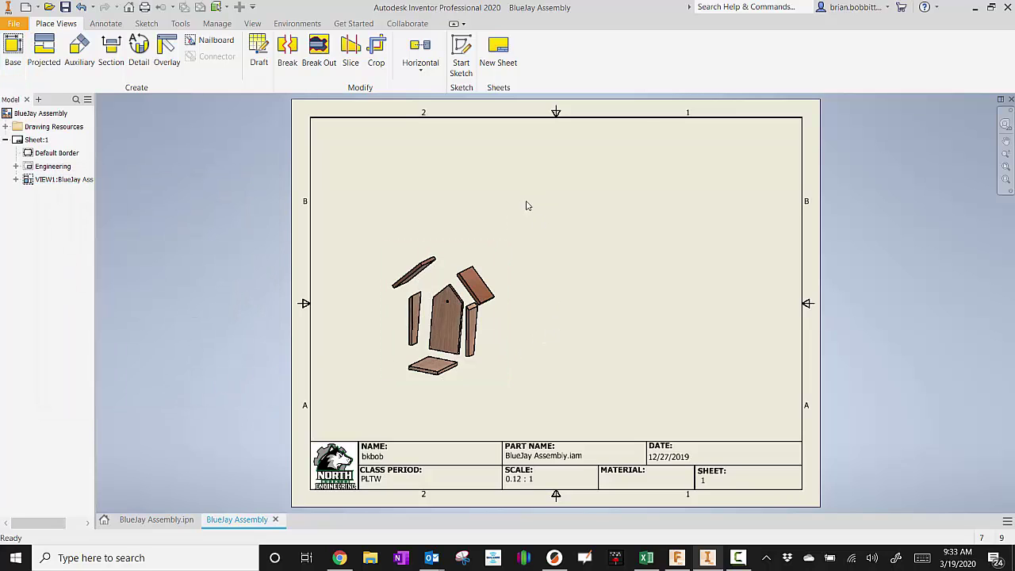
Step: Balloon the left and right roof panels as items 5 and 6 using structured BOM settings
{"action": "left_click", "coordinate": [104, 25]}
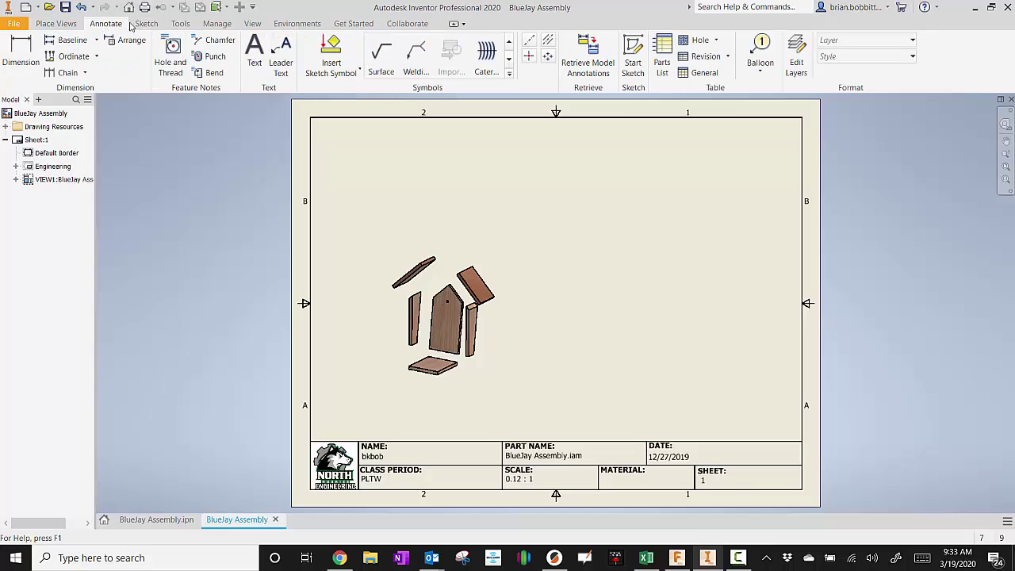
{"action": "left_click", "coordinate": [760, 55]}
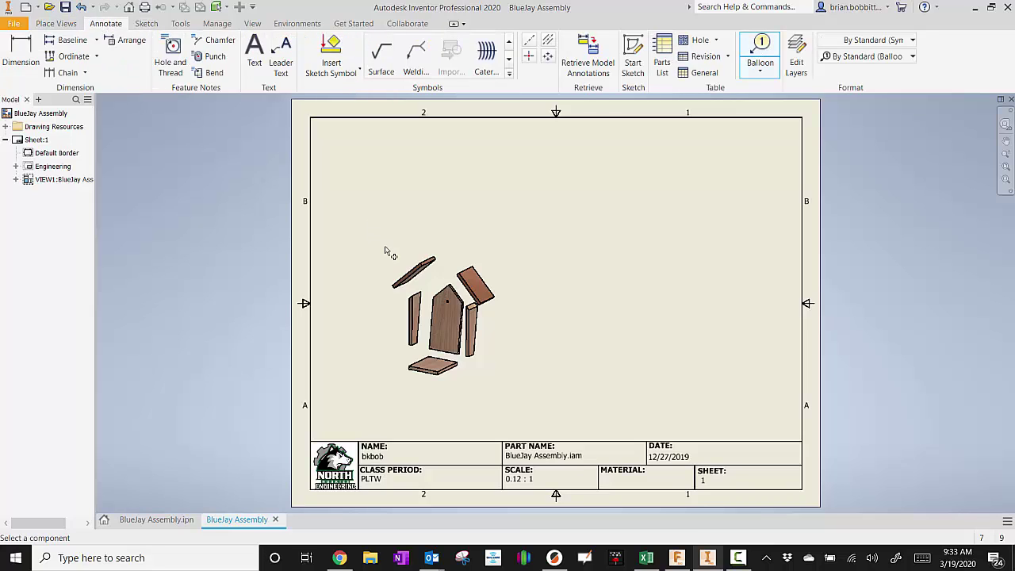
{"action": "left_click", "coordinate": [412, 271]}
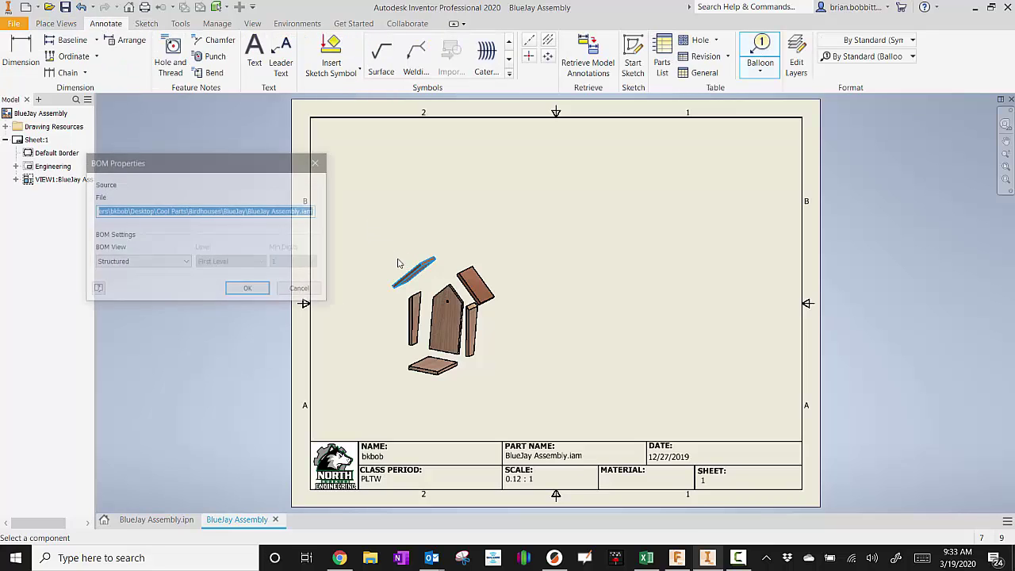
{"action": "left_click", "coordinate": [249, 291]}
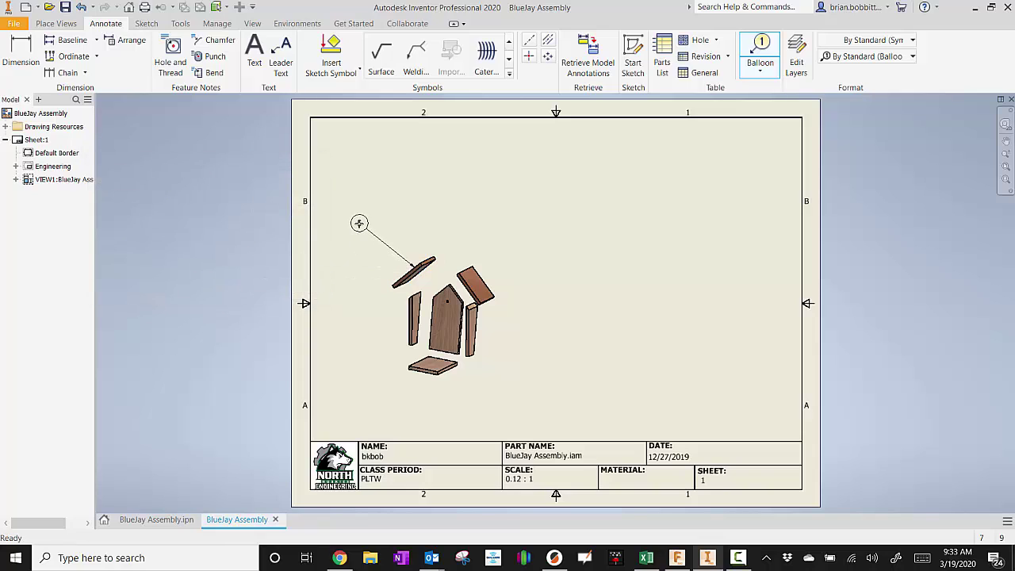
{"action": "left_click", "coordinate": [360, 223]}
{"action": "left_click", "coordinate": [485, 279]}
{"action": "left_click", "coordinate": [512, 233]}
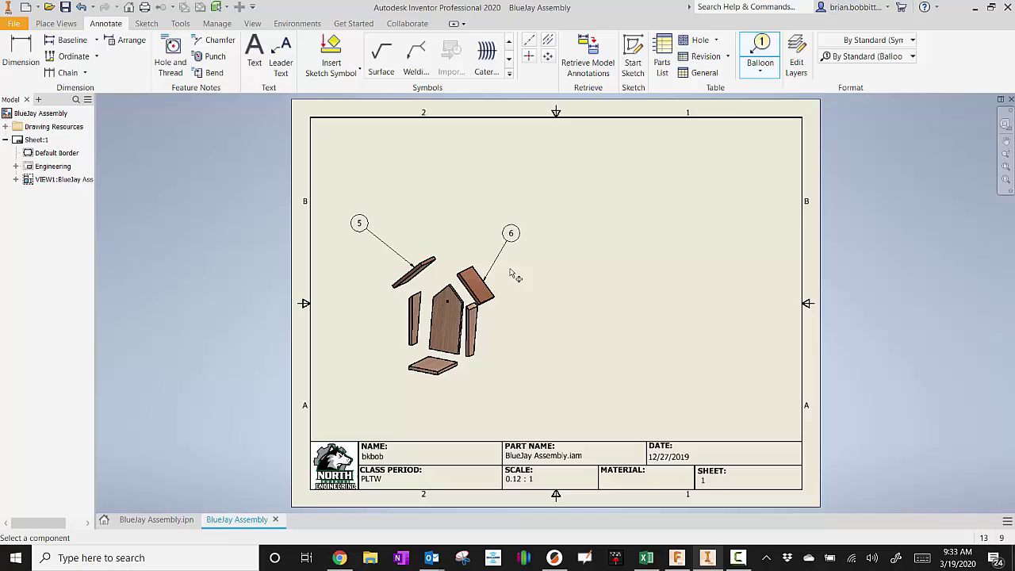
Step: Balloon the right side (4), bottom plank (2), left side (3) and front panel (1)
{"action": "left_click", "coordinate": [476, 325]}
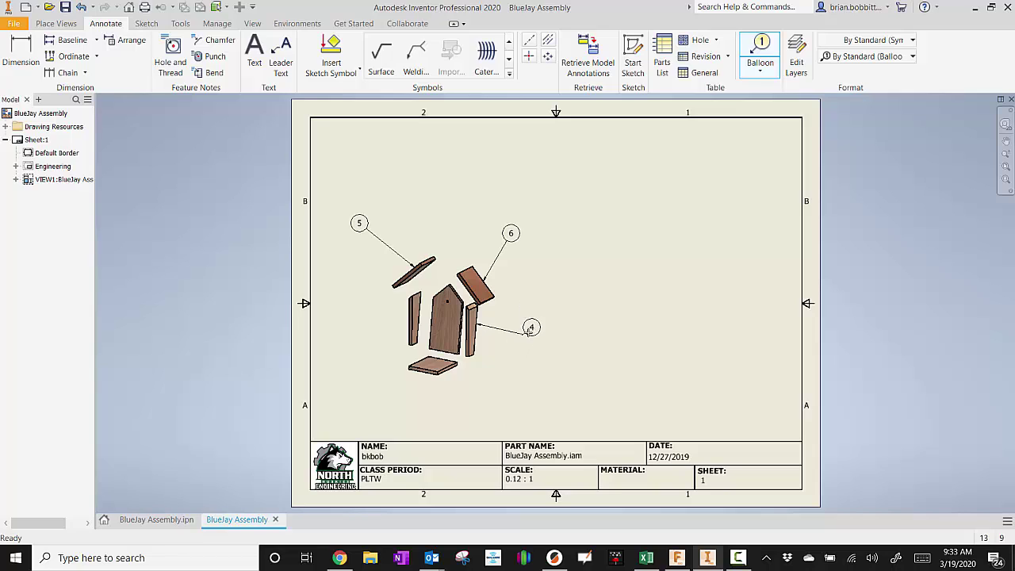
{"action": "left_click", "coordinate": [521, 334]}
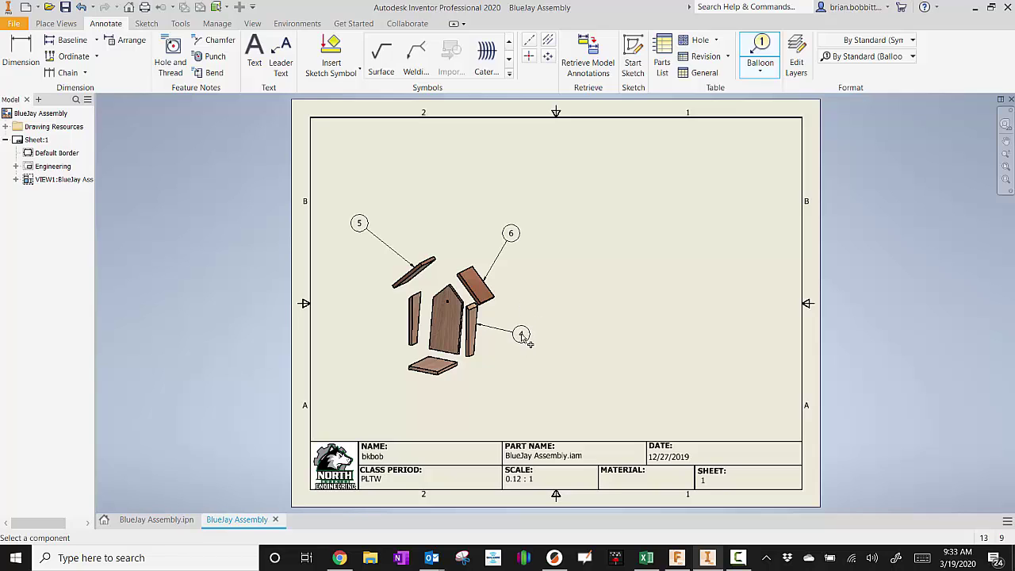
{"action": "left_click", "coordinate": [453, 370]}
{"action": "left_click", "coordinate": [476, 410]}
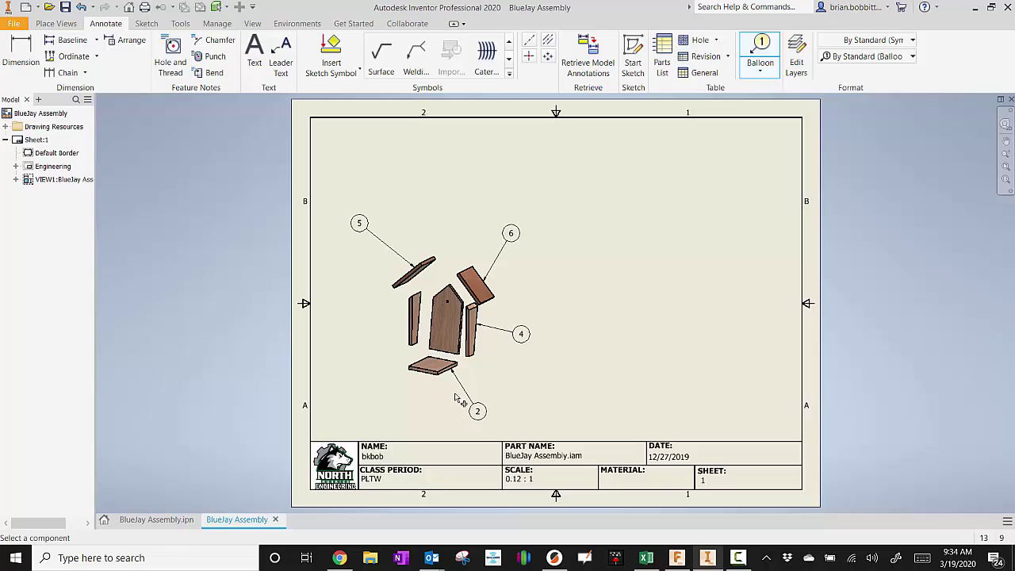
{"action": "left_click", "coordinate": [413, 341]}
{"action": "left_click", "coordinate": [368, 370]}
{"action": "left_click", "coordinate": [448, 285]}
{"action": "left_click", "coordinate": [449, 238]}
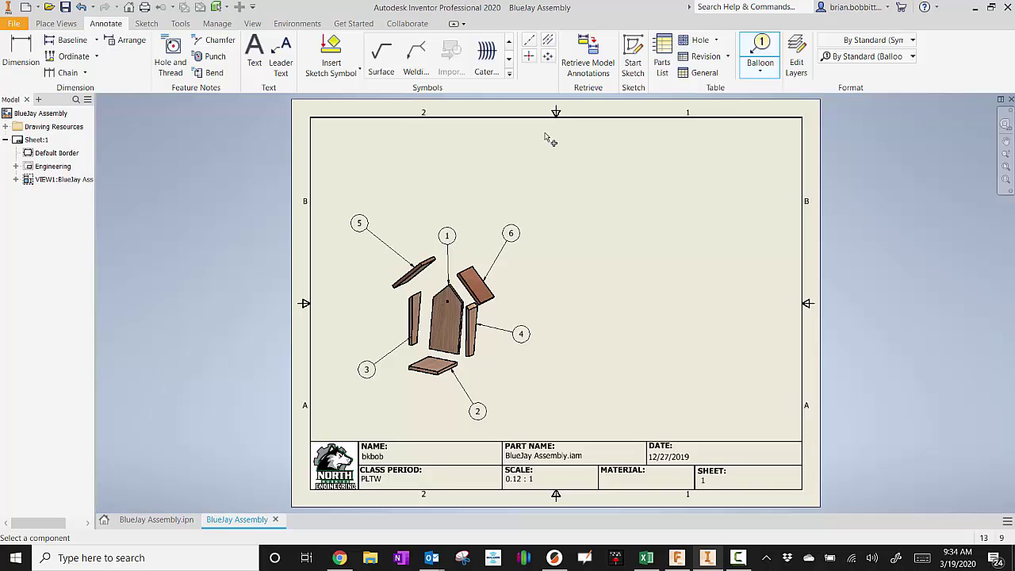
Step: Insert a parts list from the birdhouse view and place it at the sheet's top-right corner
{"action": "left_click", "coordinate": [662, 53]}
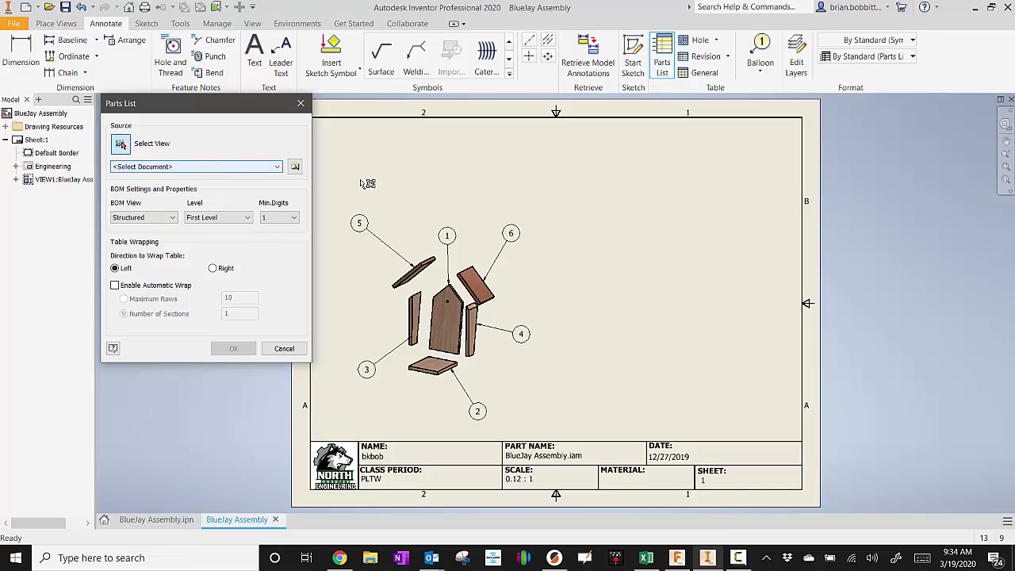
{"action": "left_click", "coordinate": [502, 274]}
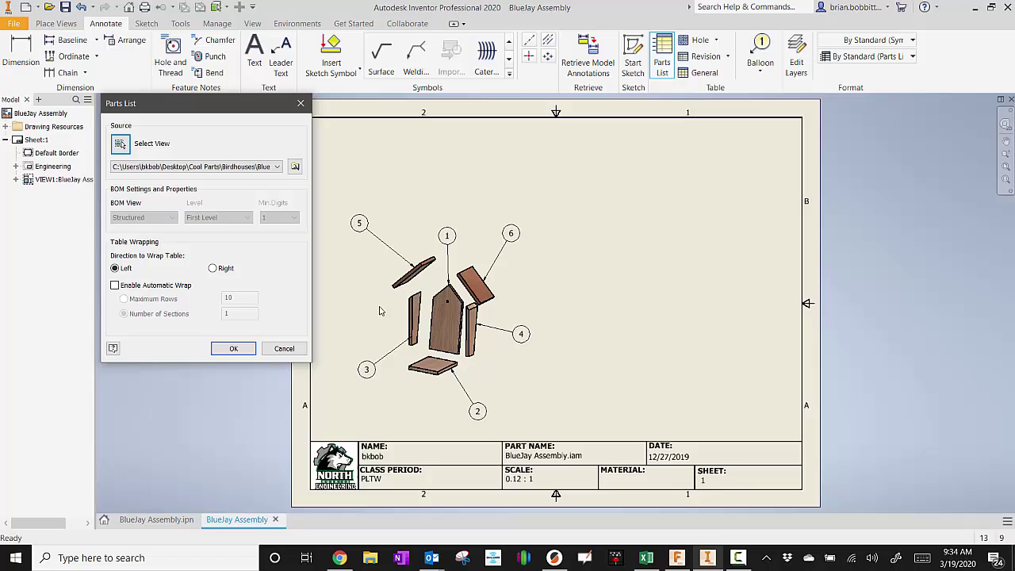
{"action": "left_click", "coordinate": [234, 349]}
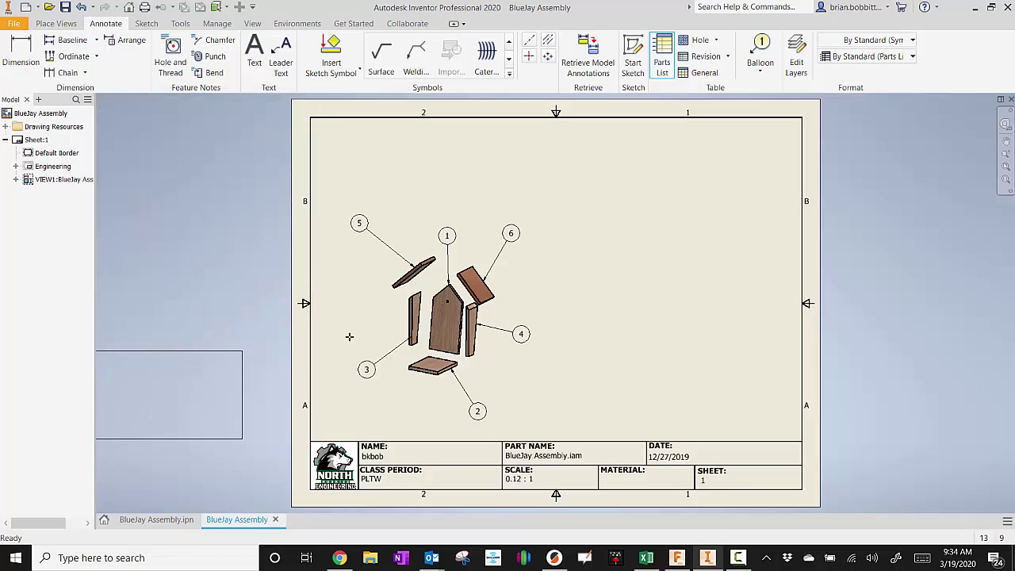
{"action": "left_click", "coordinate": [803, 119]}
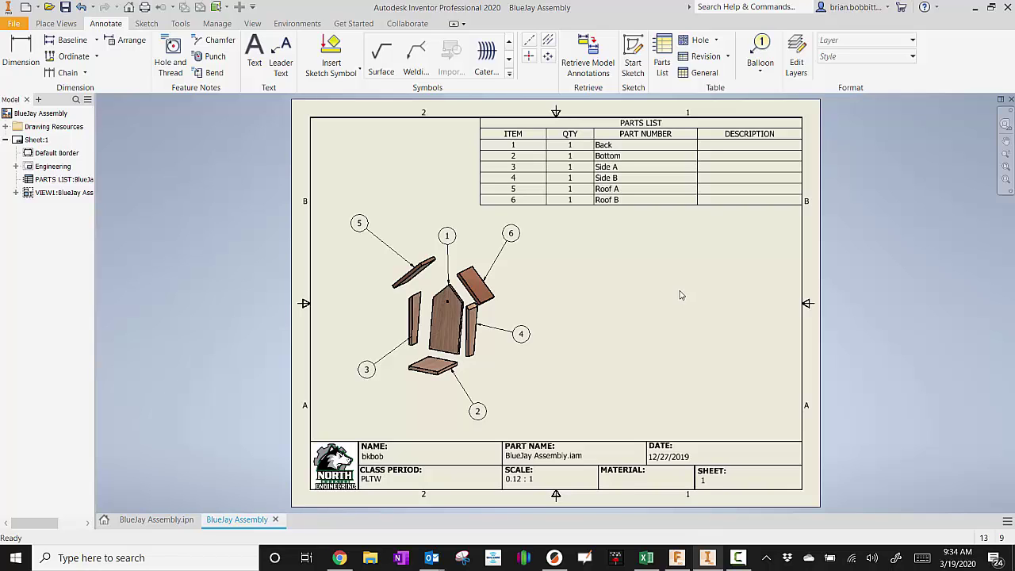
Step: Open the parts list editor and select the Description cell for the Back item
{"action": "left_click", "coordinate": [739, 159]}
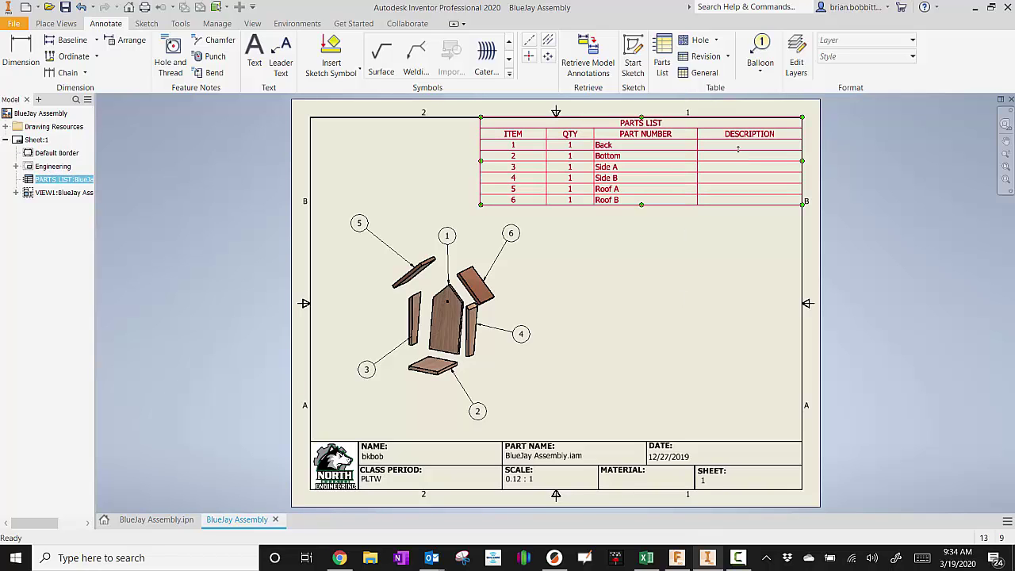
{"action": "double_click", "coordinate": [739, 160]}
{"action": "left_click", "coordinate": [379, 162]}
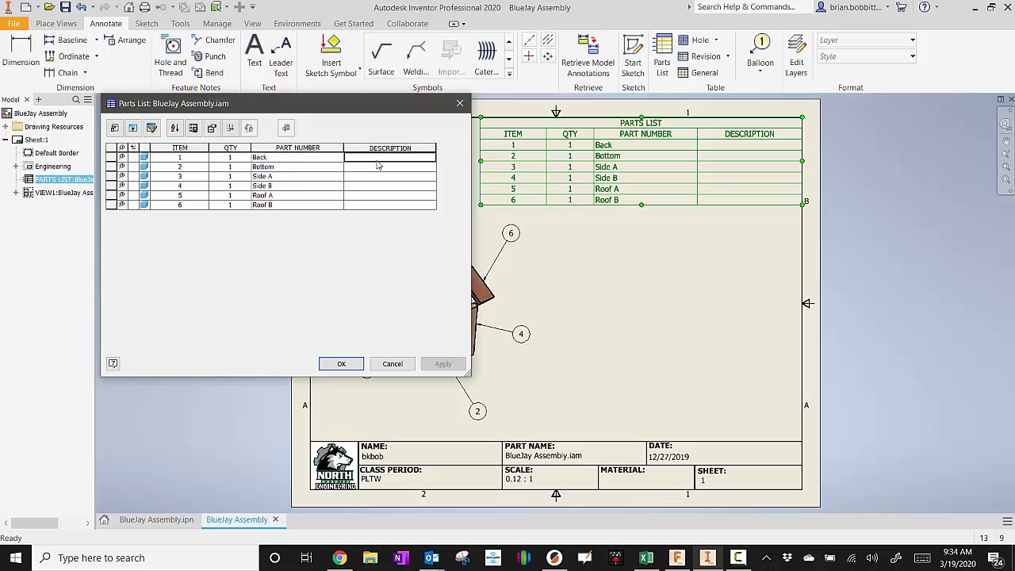